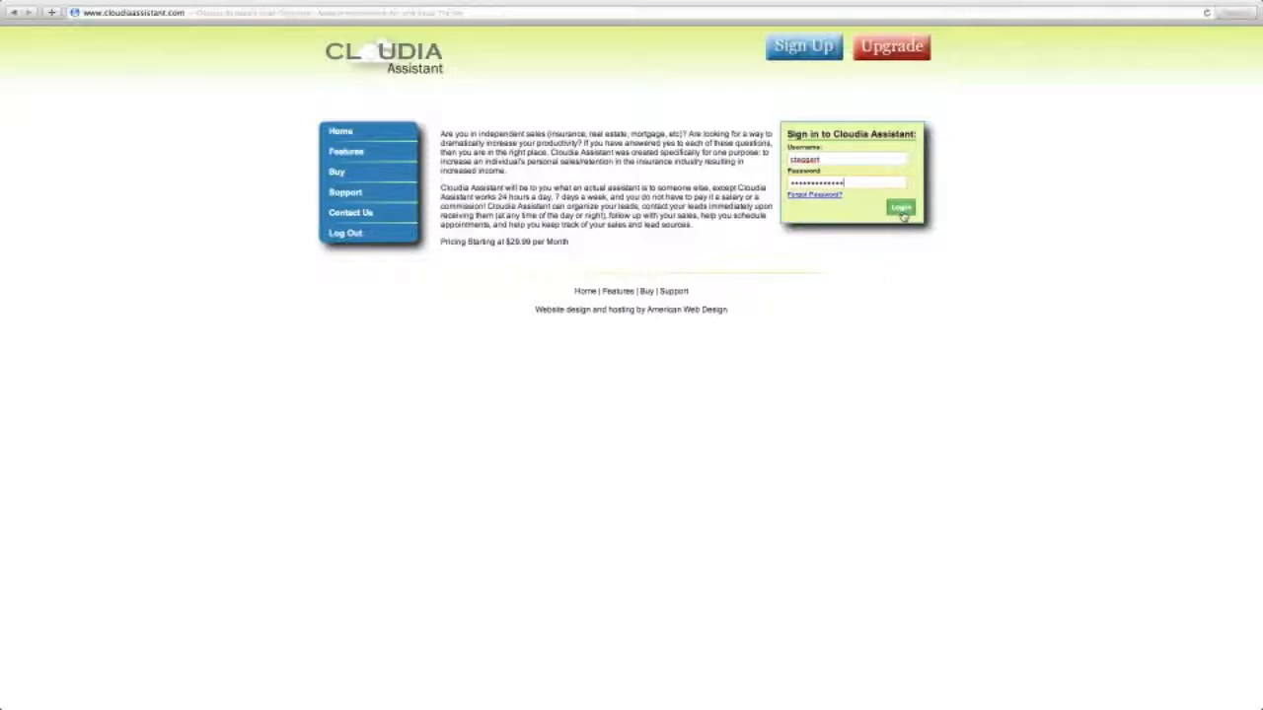
# Sign in to the account and display the leads in the Dental Leads folder
pyautogui.click(901, 209)
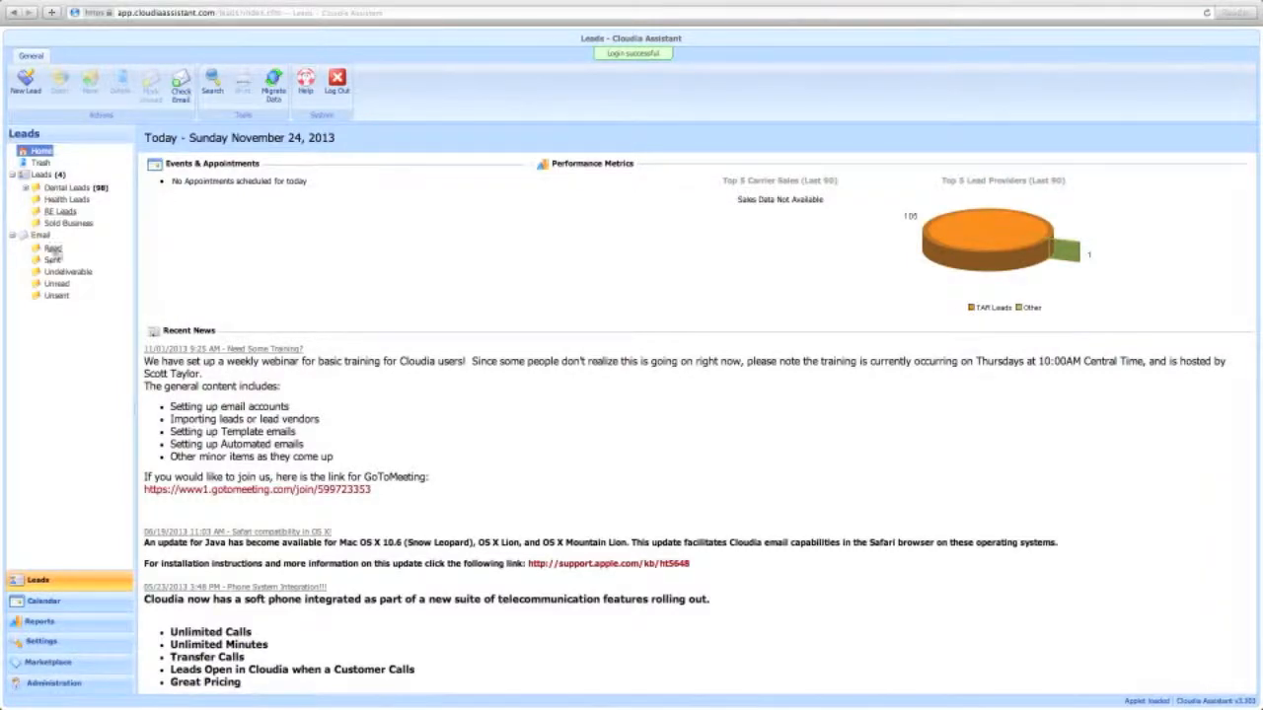
pyautogui.click(63, 189)
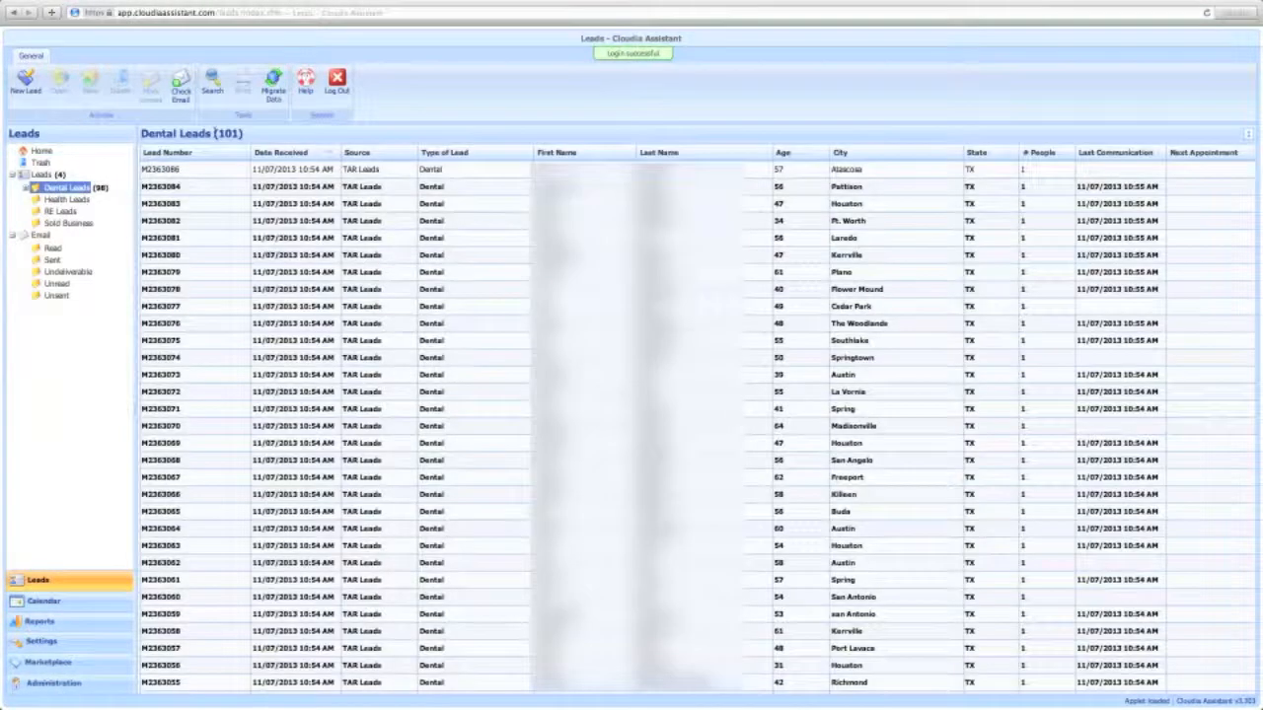
pyautogui.click(67, 199)
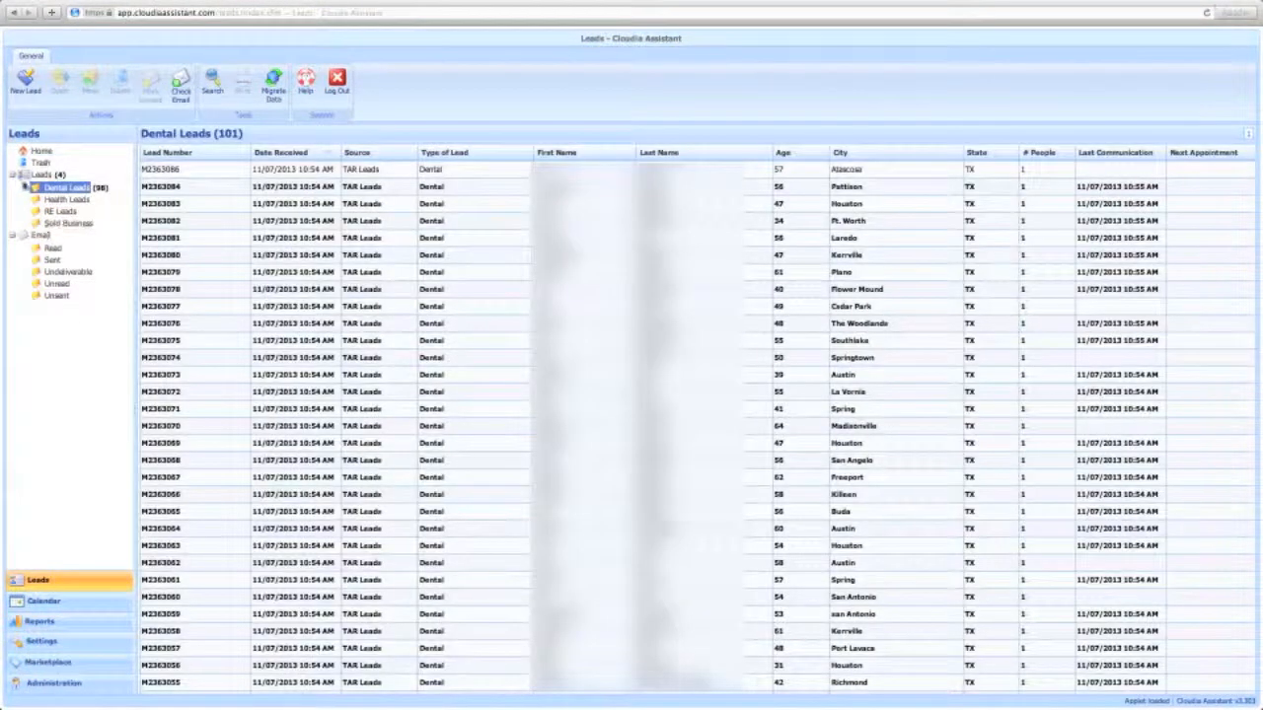
# Open the "Following Up With You" automated email from the settings
pyautogui.click(72, 643)
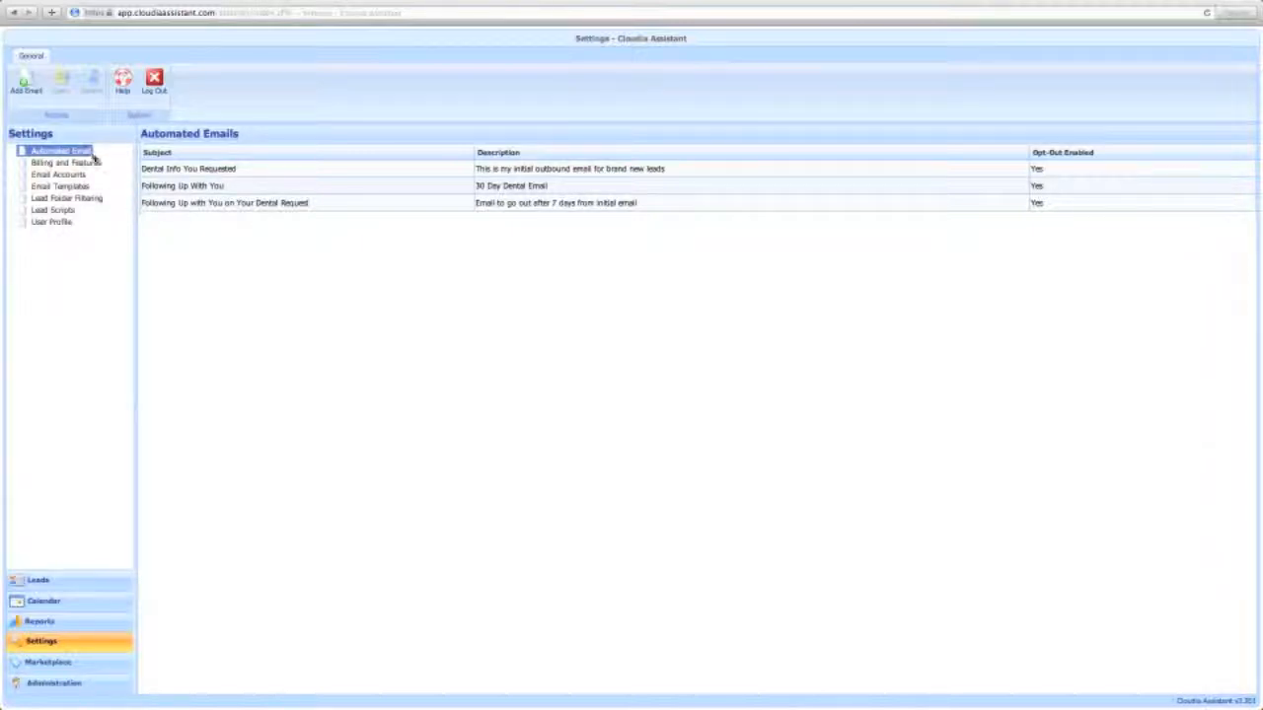
pyautogui.click(369, 189)
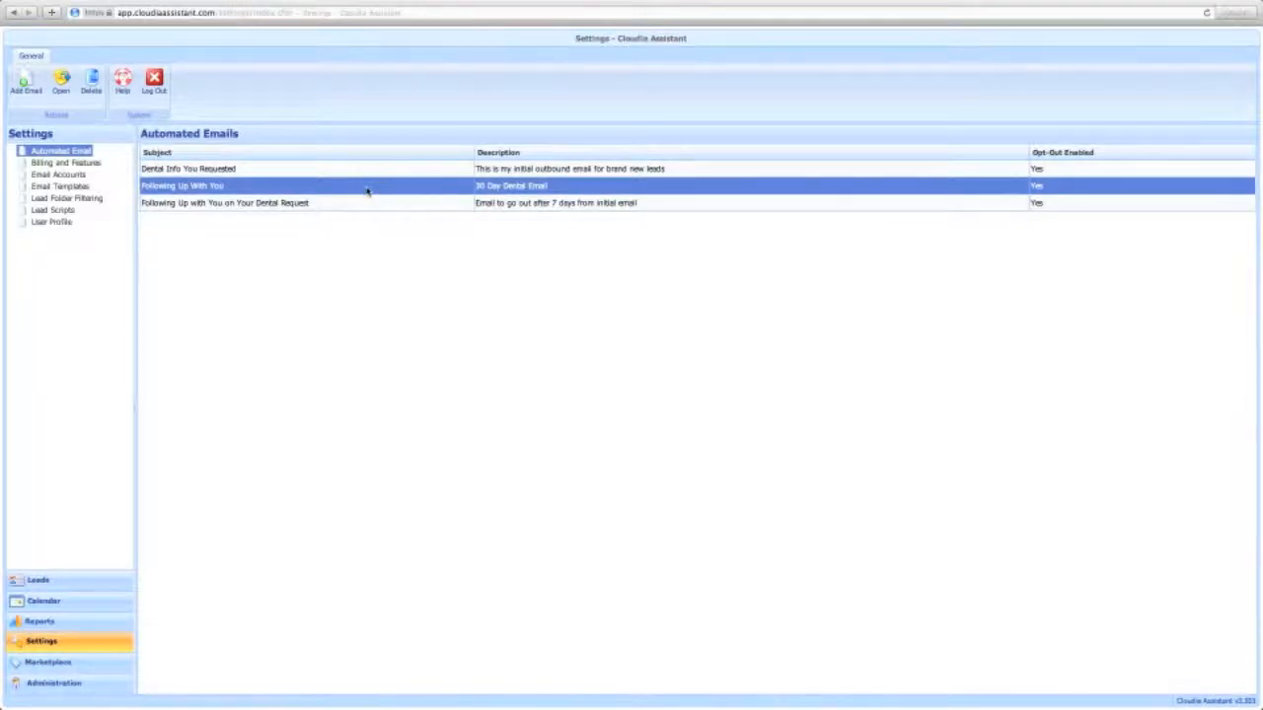
pyautogui.doubleClick(367, 189)
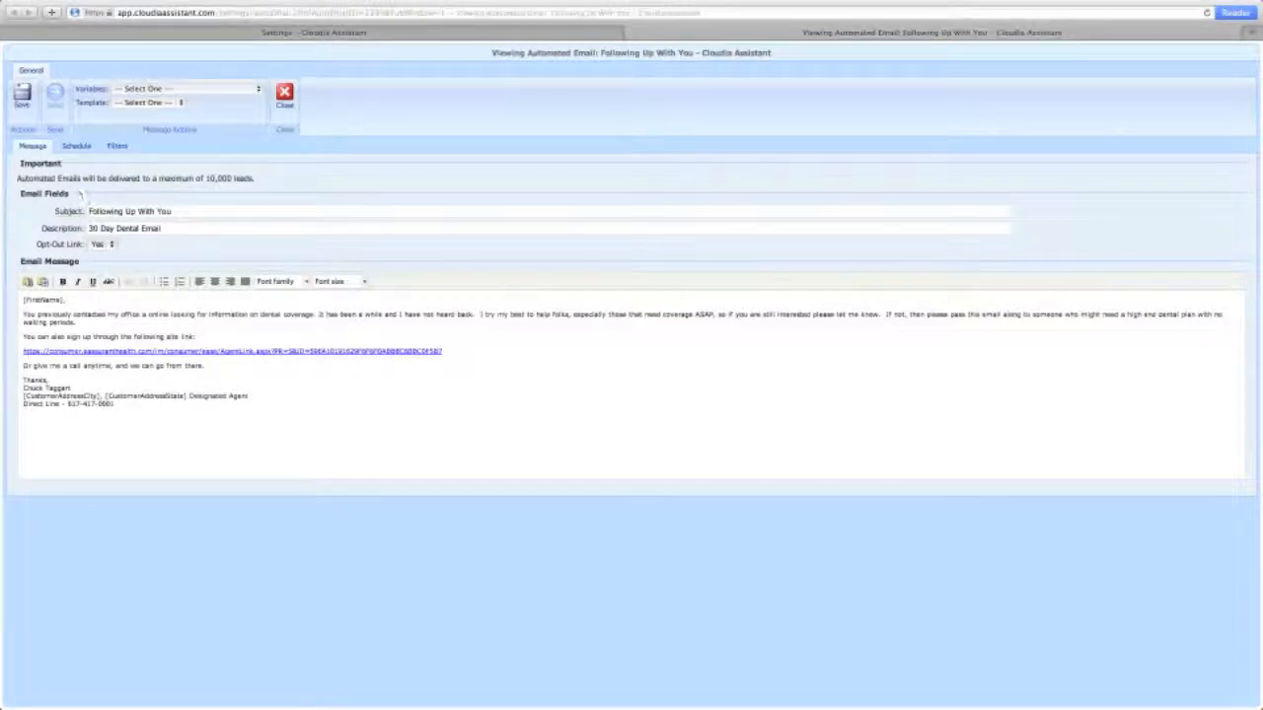
# Examine the email's subject and message, its folder filter with the available folder values, and its sending schedule
pyautogui.moveTo(176, 211); pyautogui.dragTo(89, 212)
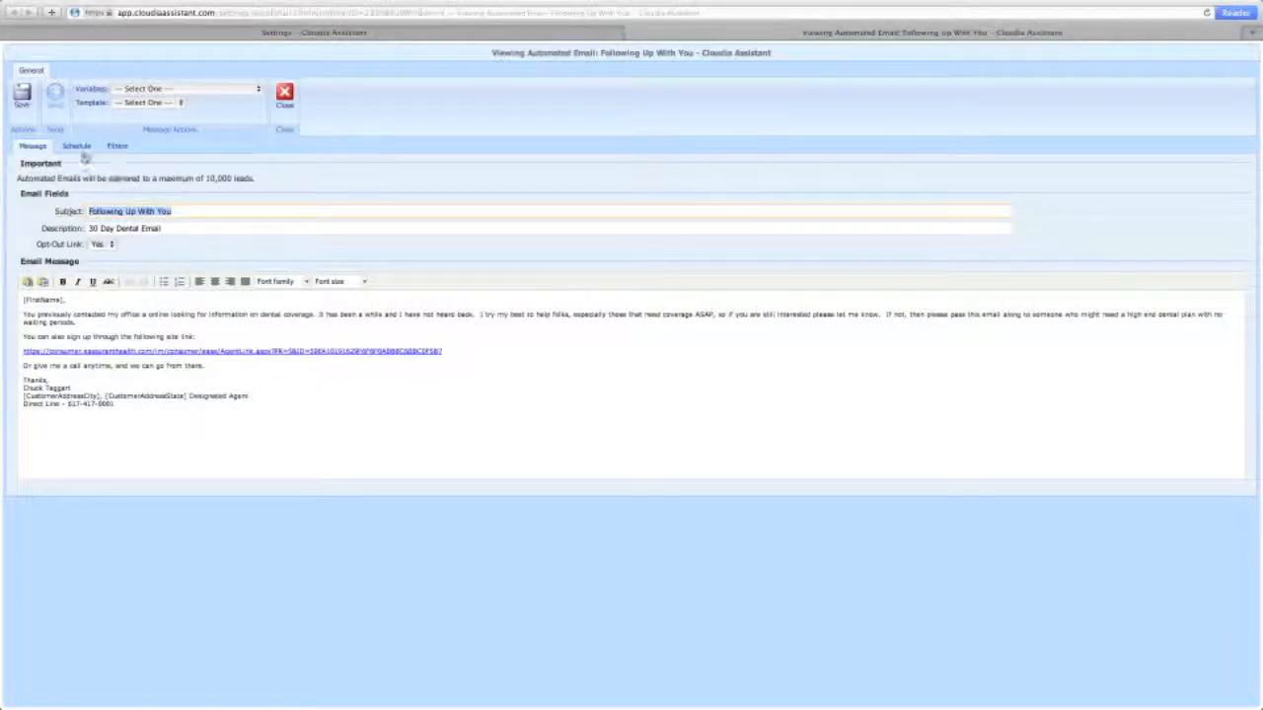
pyautogui.click(116, 146)
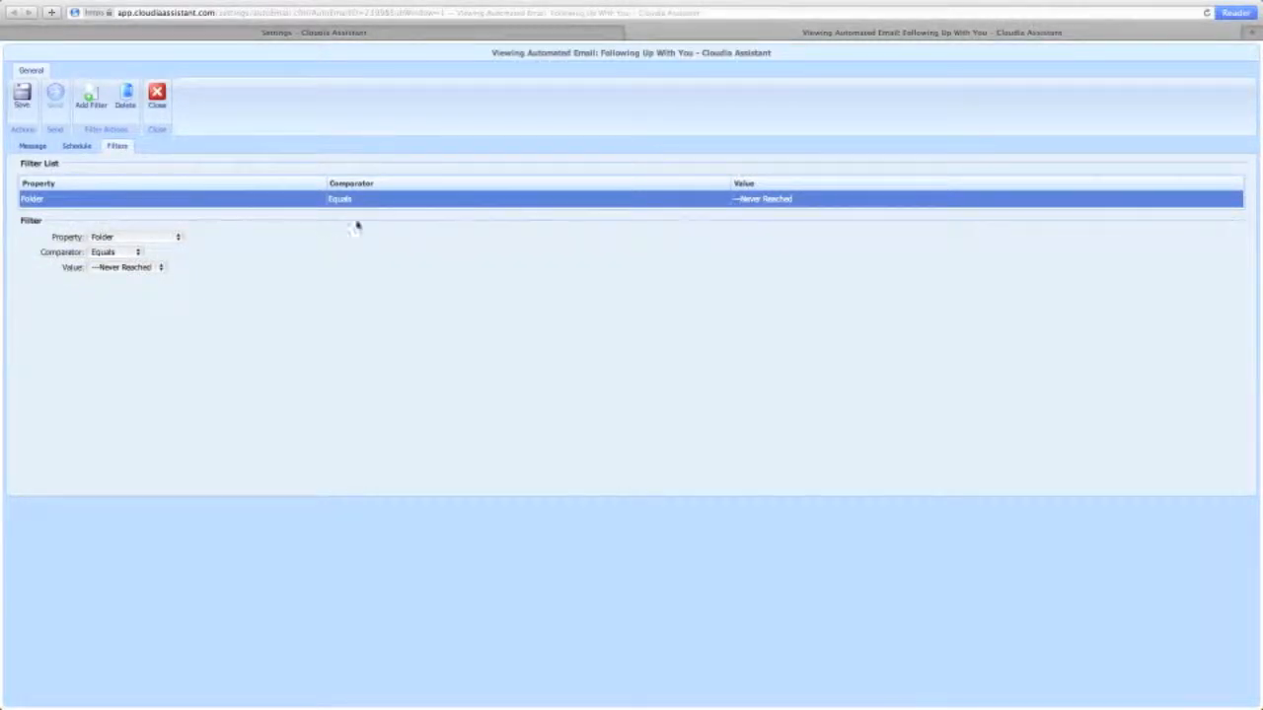
pyautogui.click(160, 269)
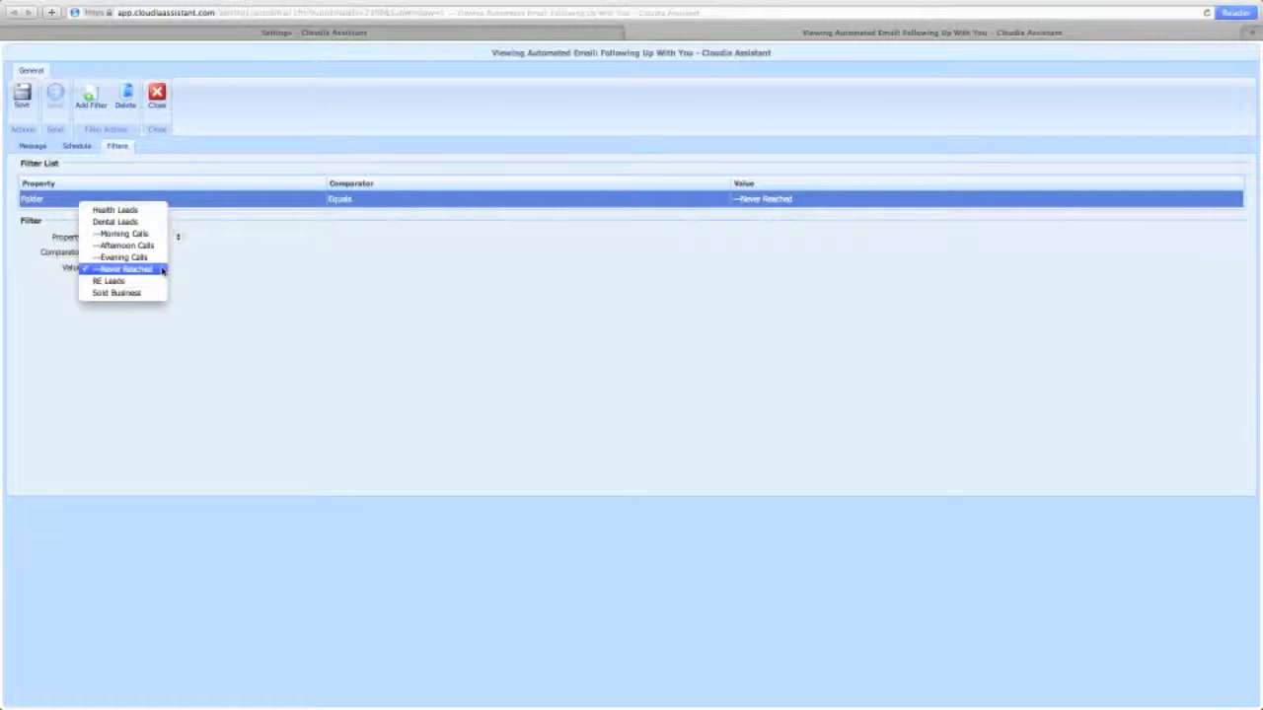
pyautogui.click(195, 273)
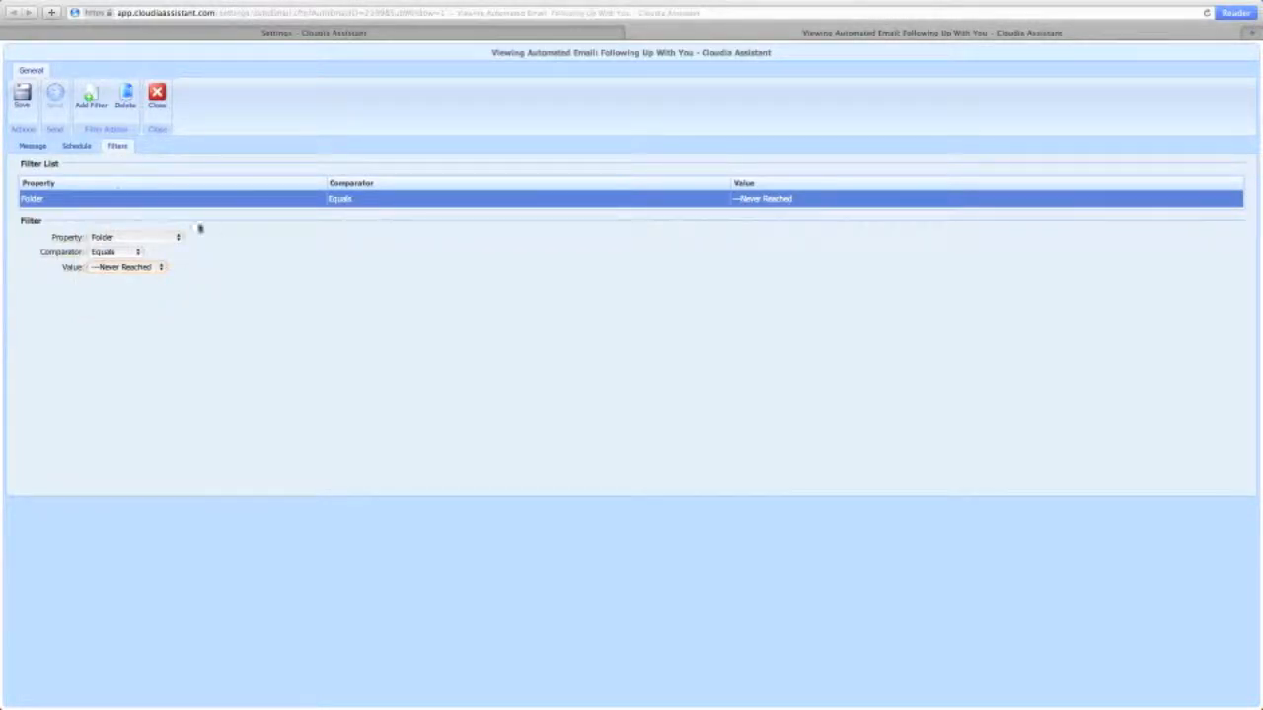
pyautogui.click(84, 147)
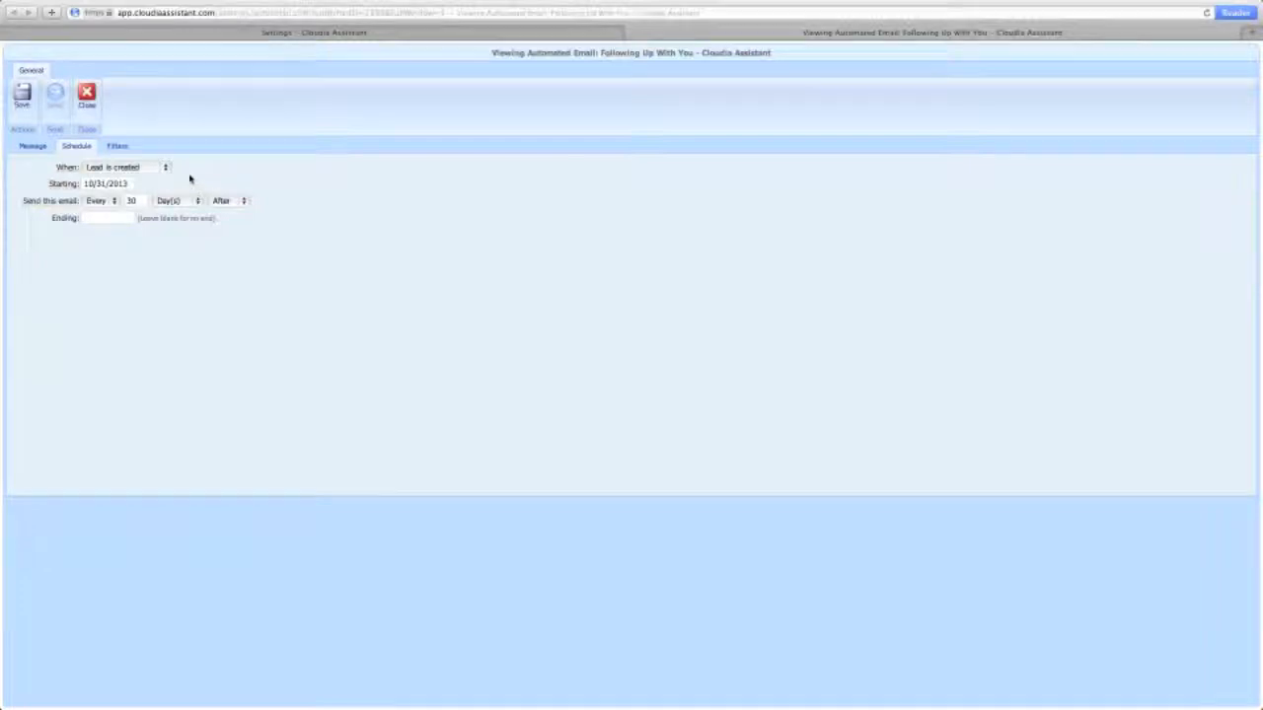
pyautogui.click(42, 148)
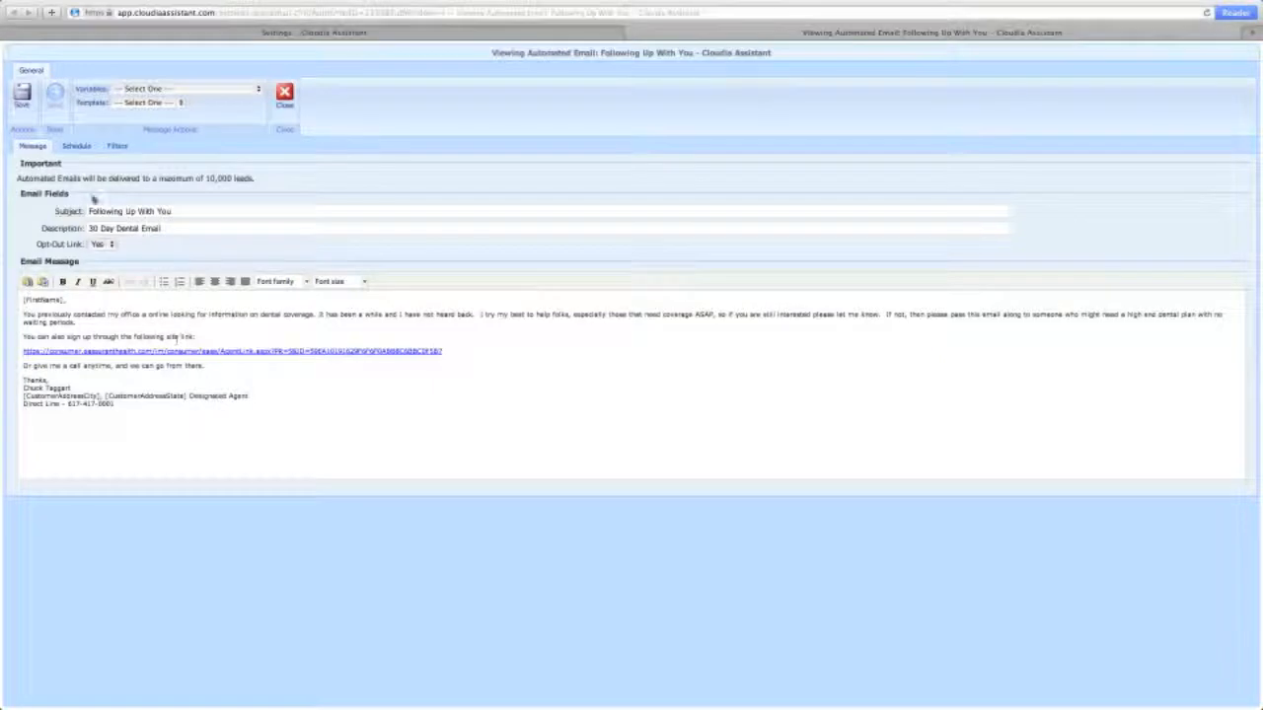
pyautogui.click(114, 148)
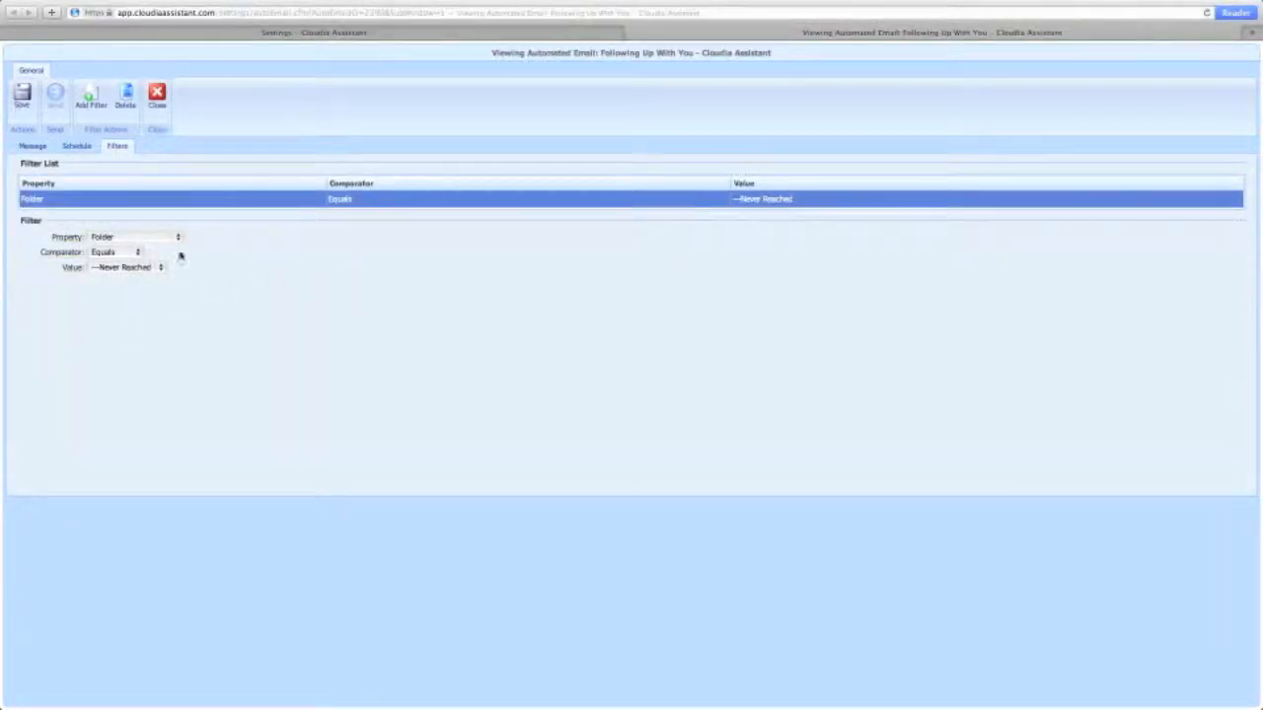
pyautogui.click(83, 153)
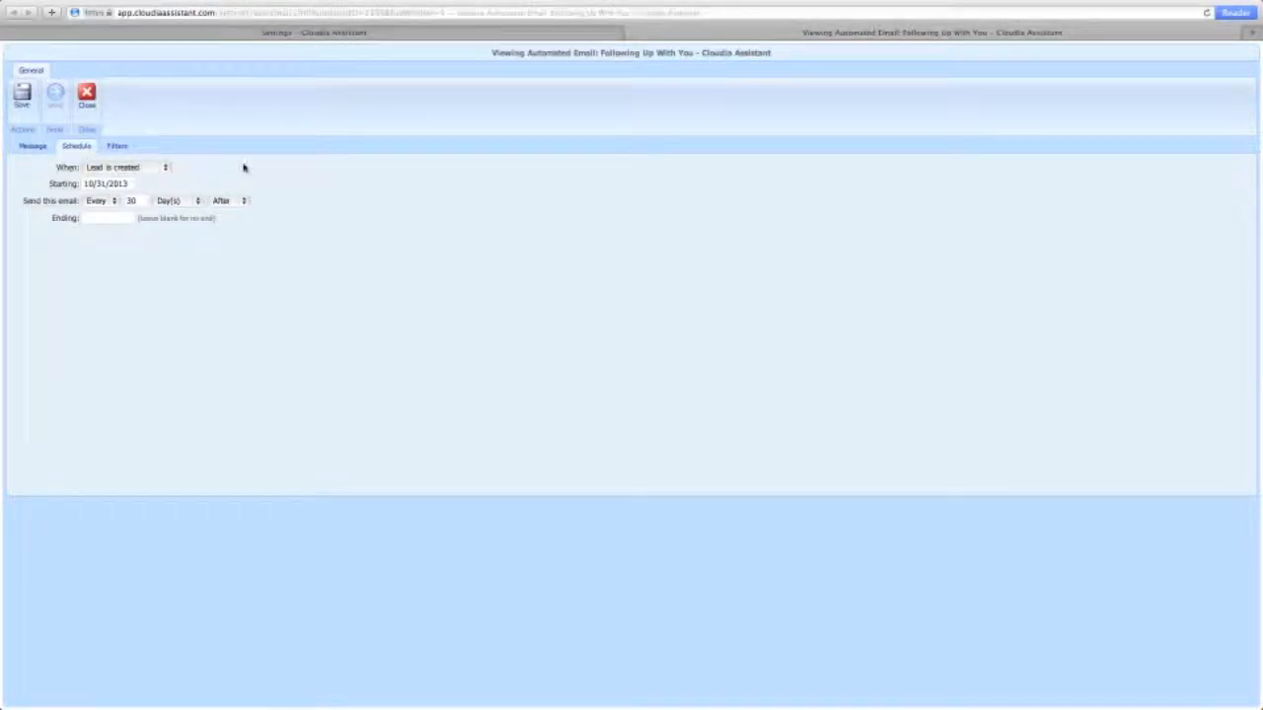
# Set the email's timing to "On a schedule" with a starting date of 12/07/2013
pyautogui.click(165, 169)
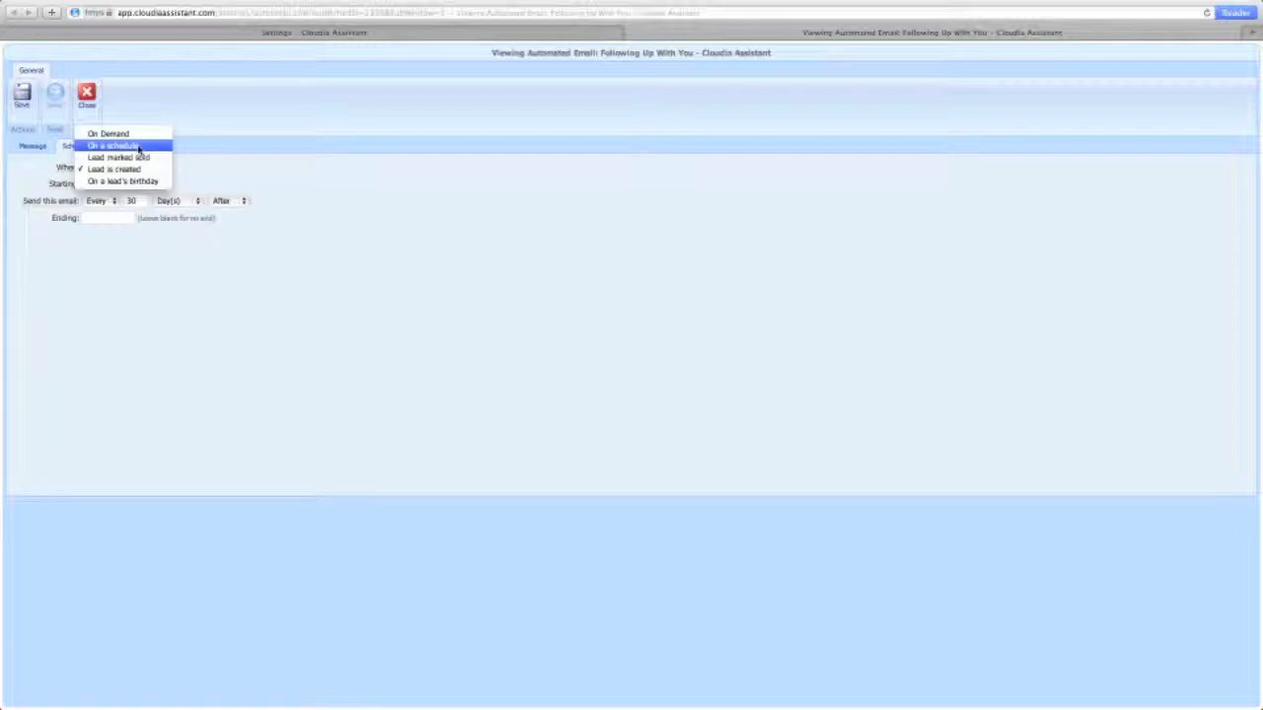
pyautogui.click(139, 147)
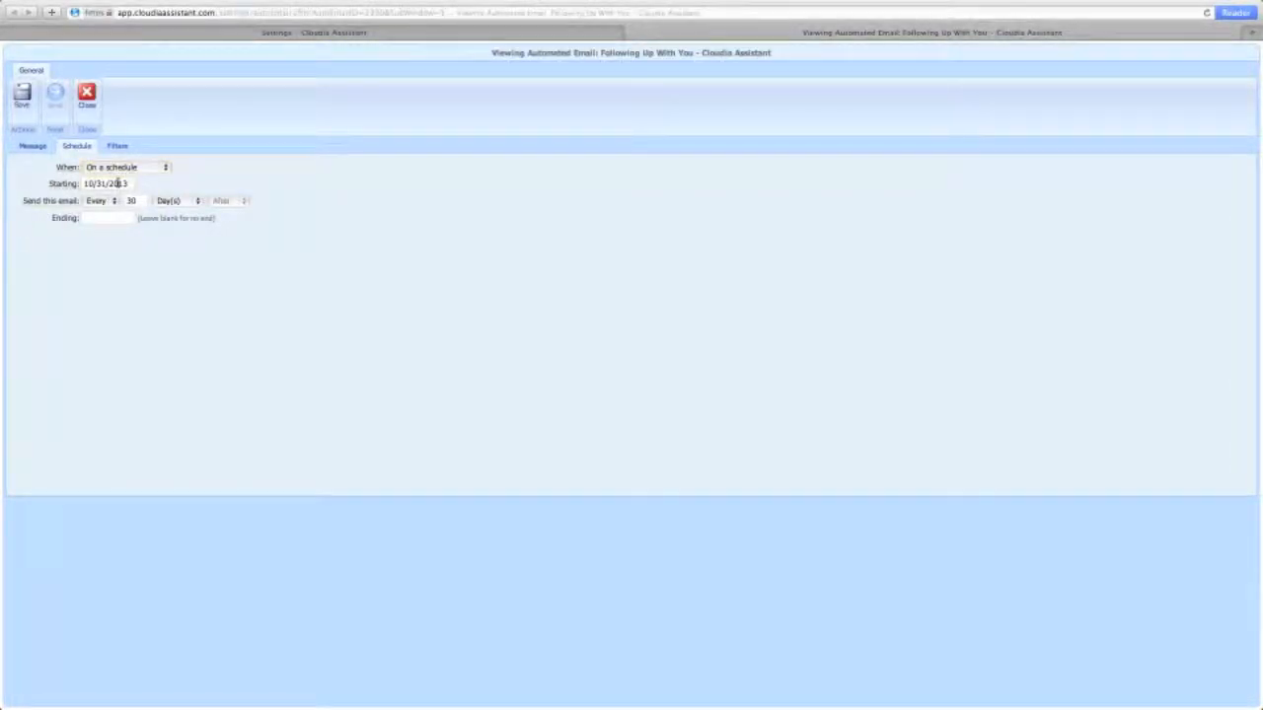
pyautogui.click(118, 184)
pyautogui.click(207, 202)
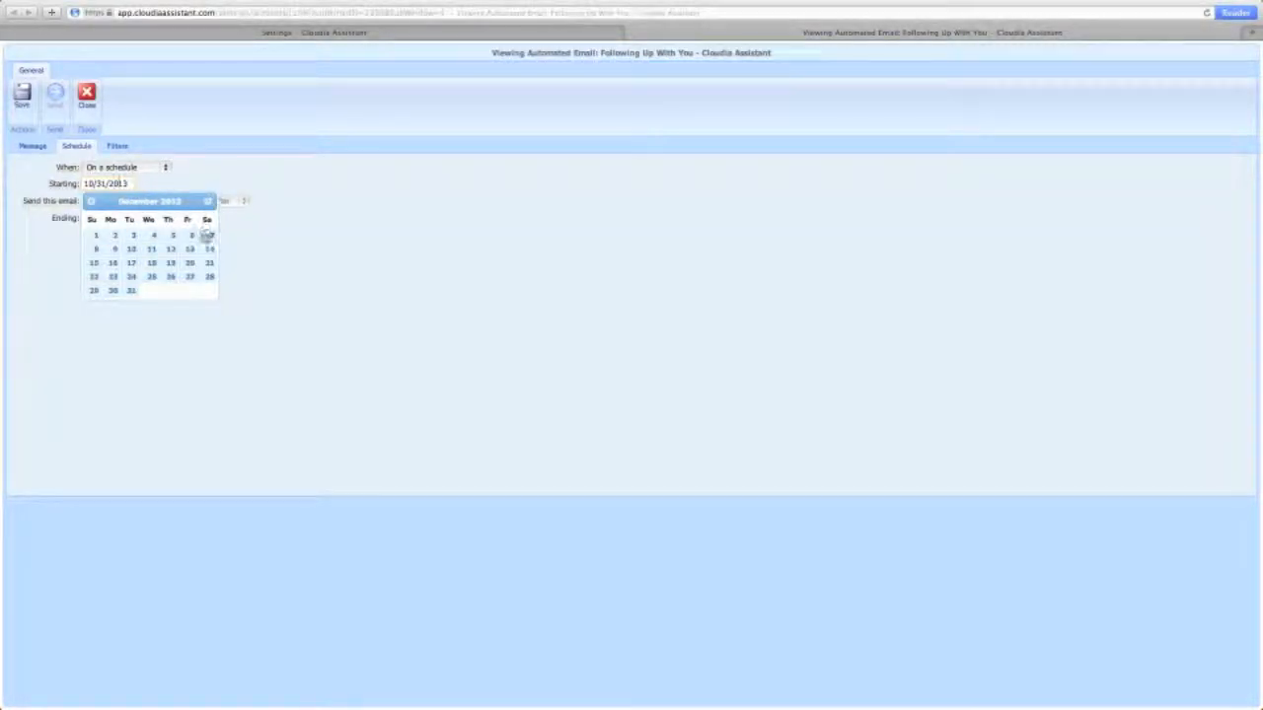
pyautogui.click(208, 235)
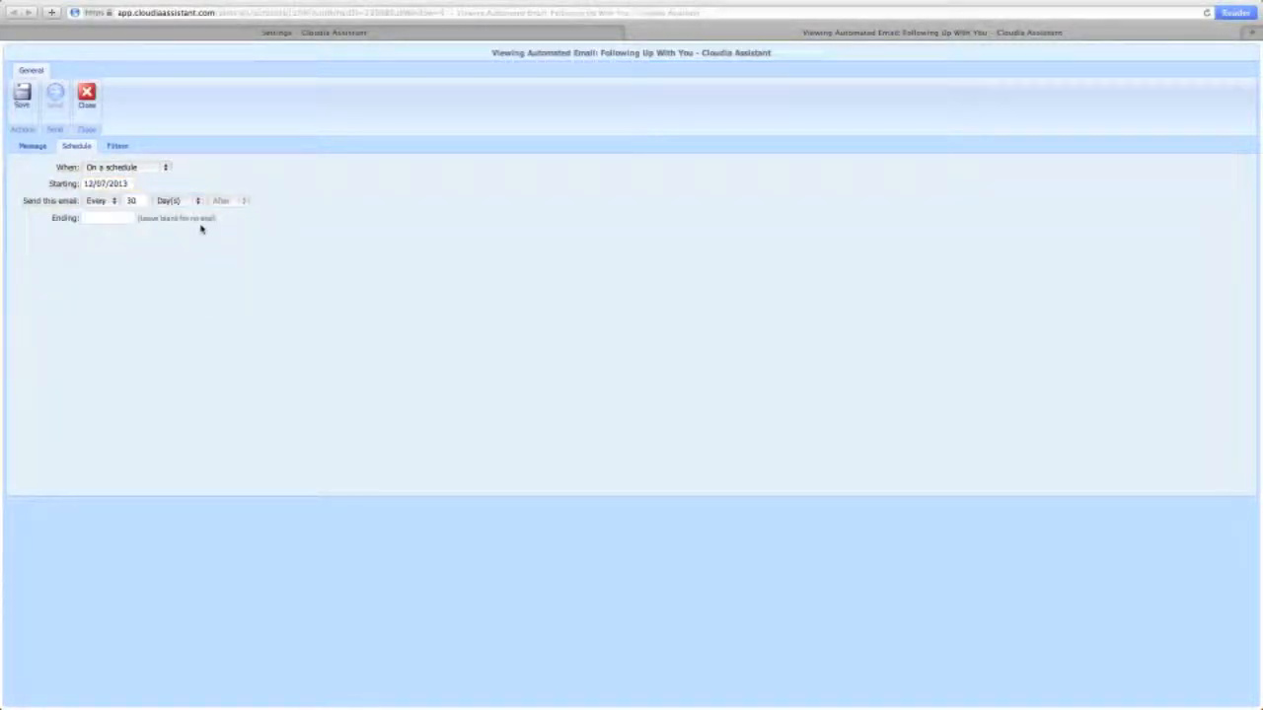
# Set the schedule's starting date to 10/01/2013
pyautogui.click(120, 183)
pyautogui.click(94, 203)
pyautogui.click(134, 236)
# Set the email's sending time to "On Demand"
pyautogui.click(164, 170)
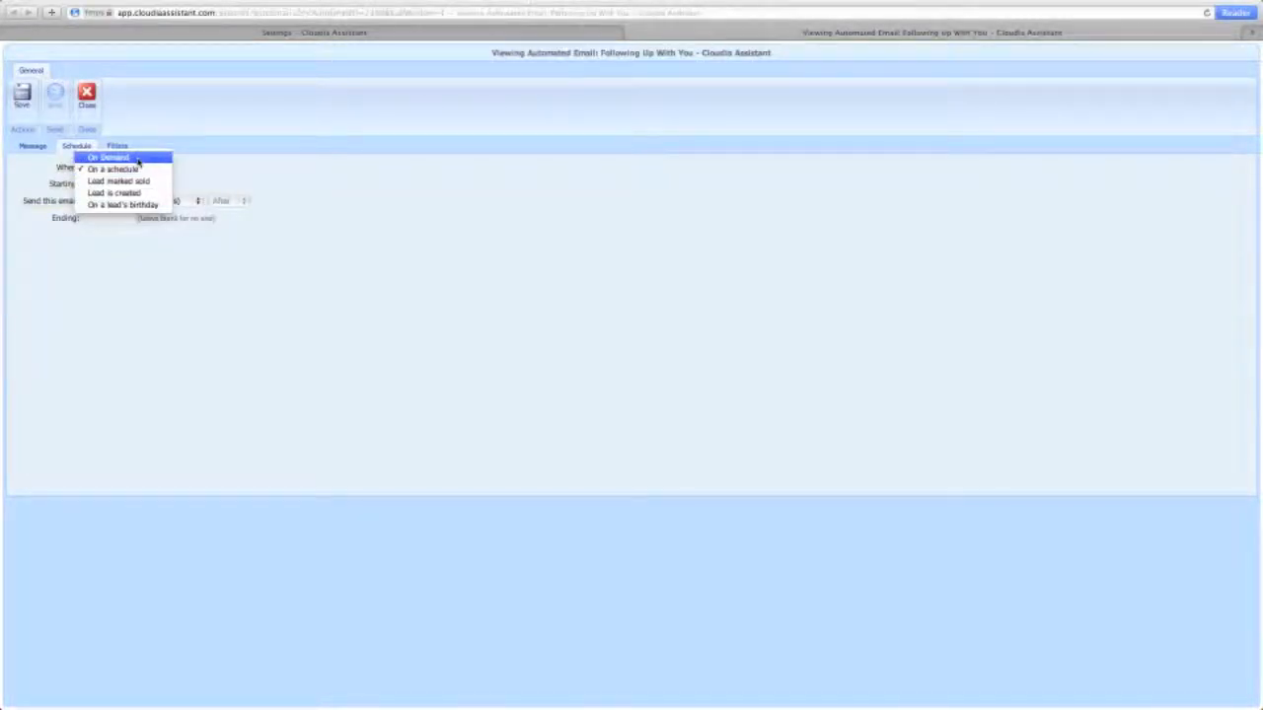
pyautogui.click(210, 166)
pyautogui.scroll(5, 47, 115)
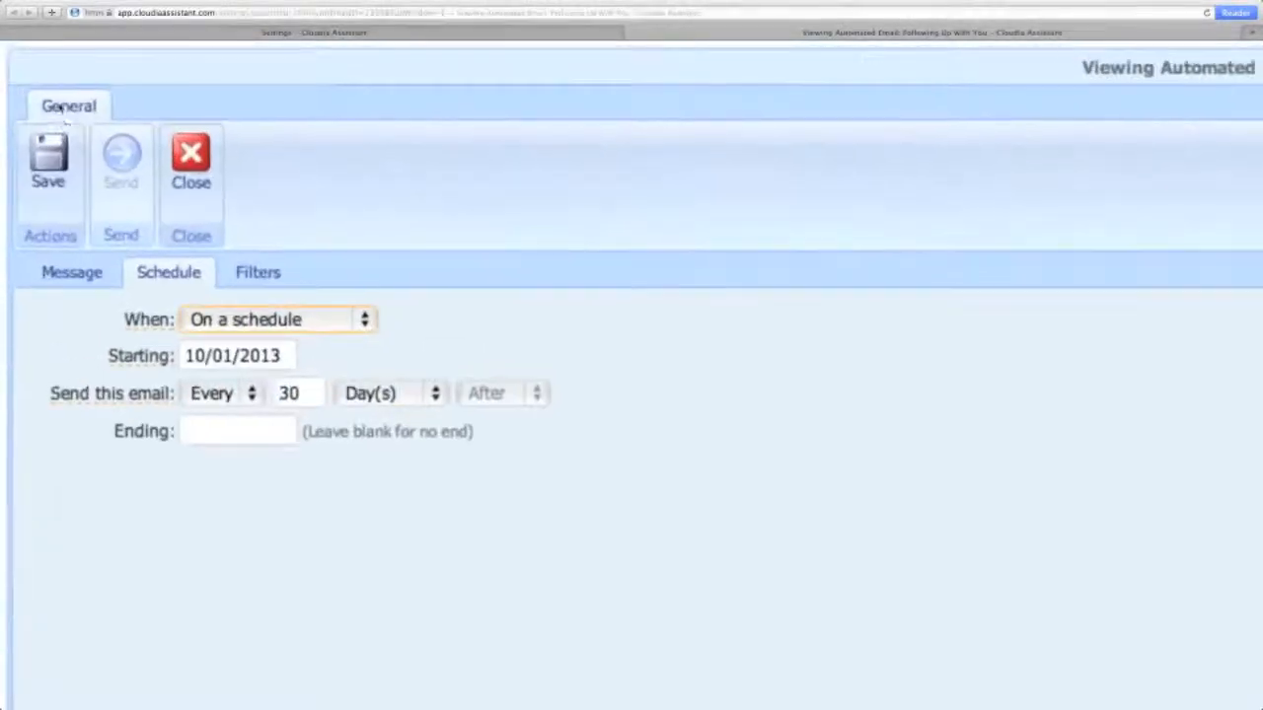
pyautogui.click(358, 328)
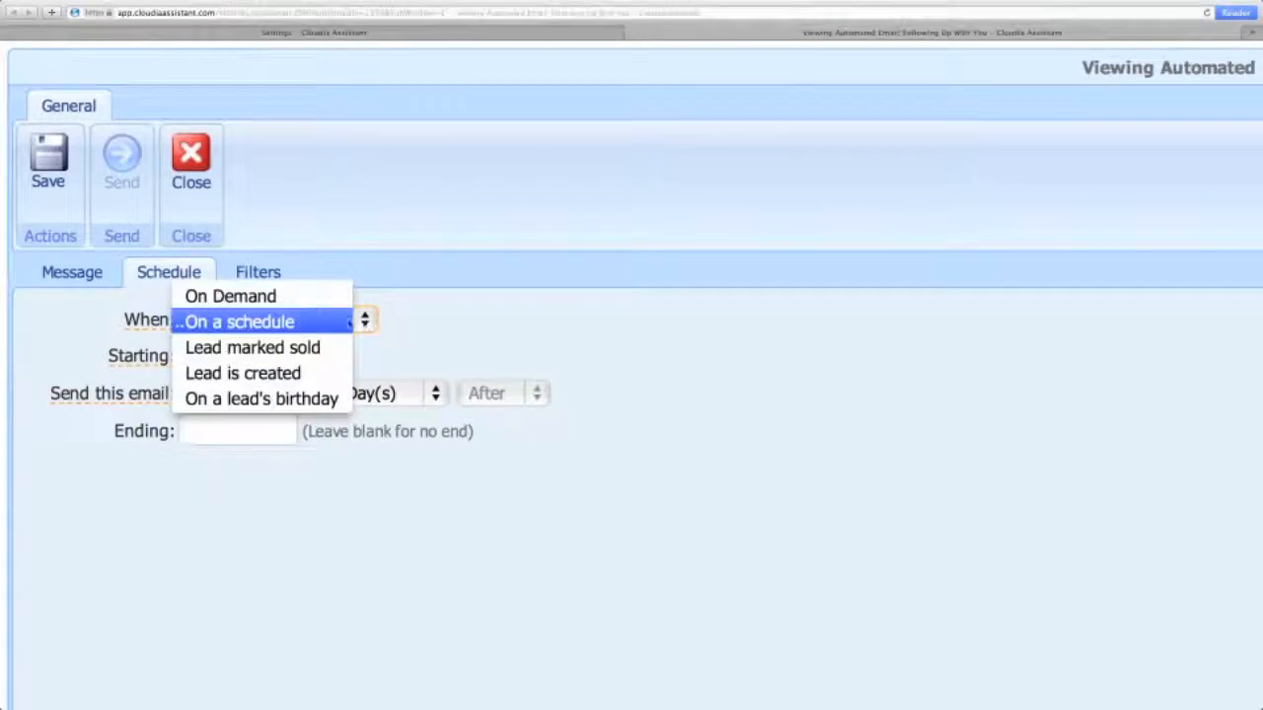
pyautogui.click(308, 300)
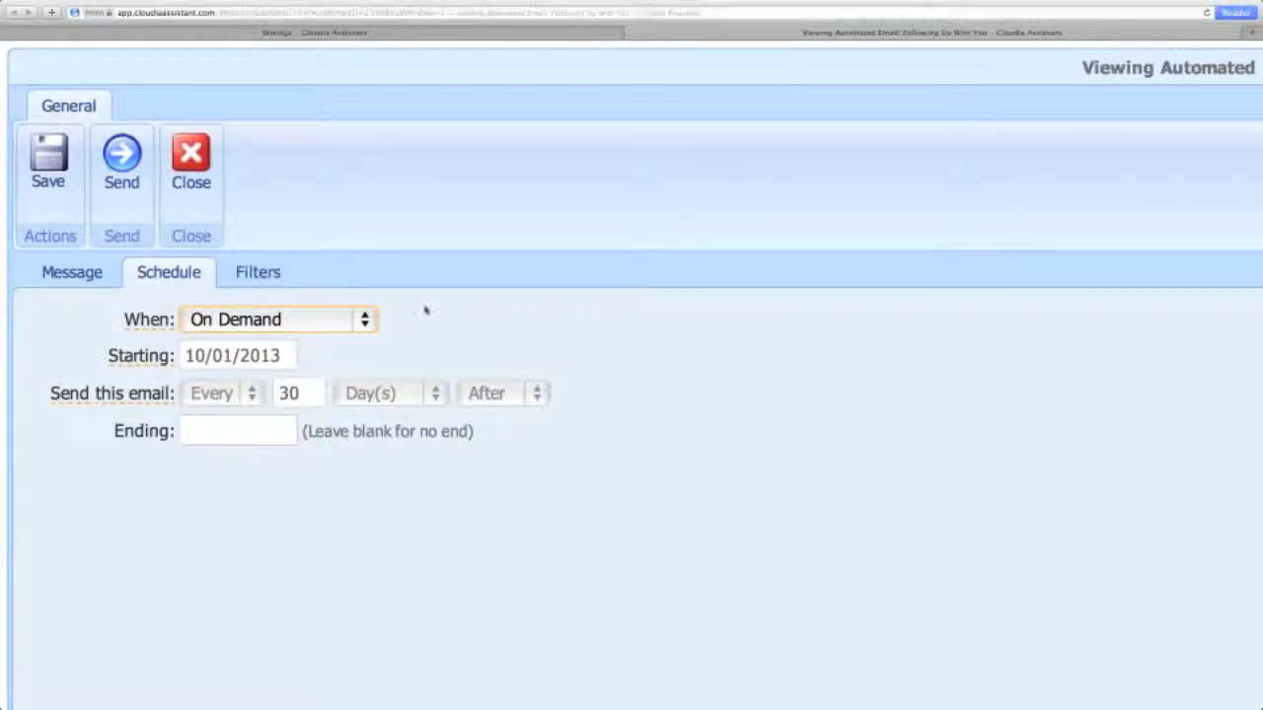
# Check the email's filter, message and schedule, and save and close the automated email
pyautogui.click(263, 276)
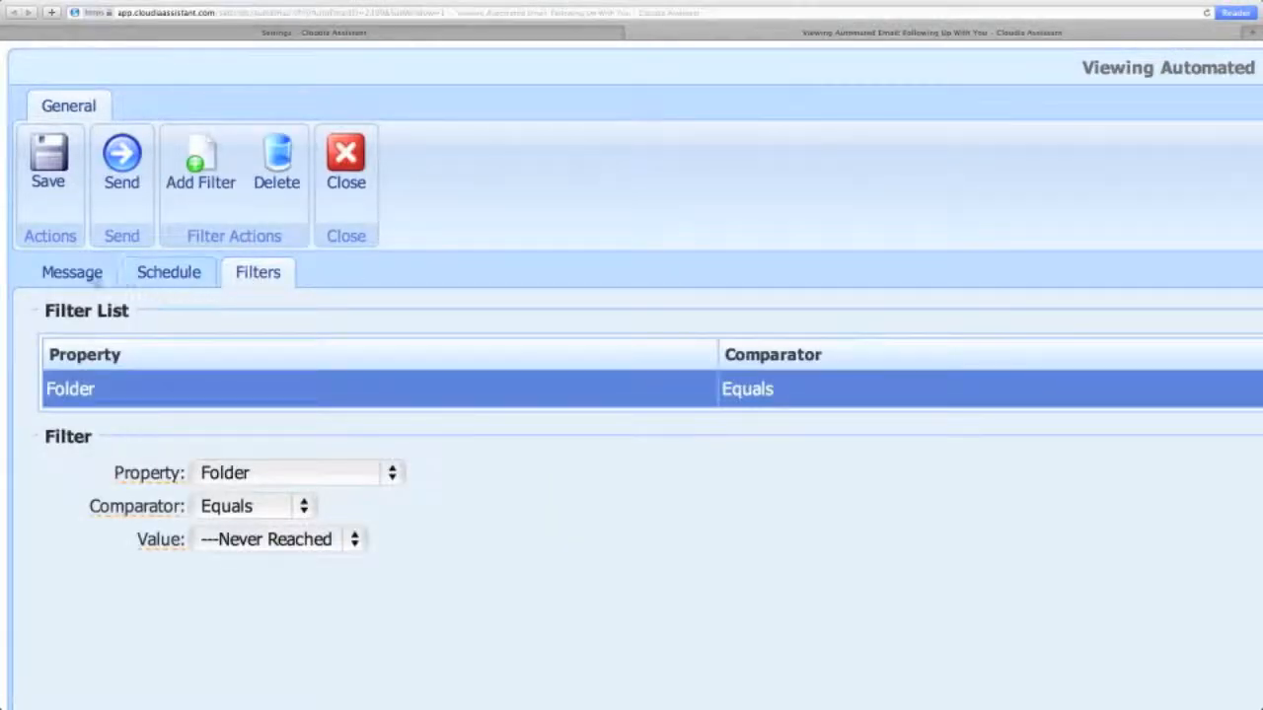
pyautogui.click(91, 277)
pyautogui.click(168, 274)
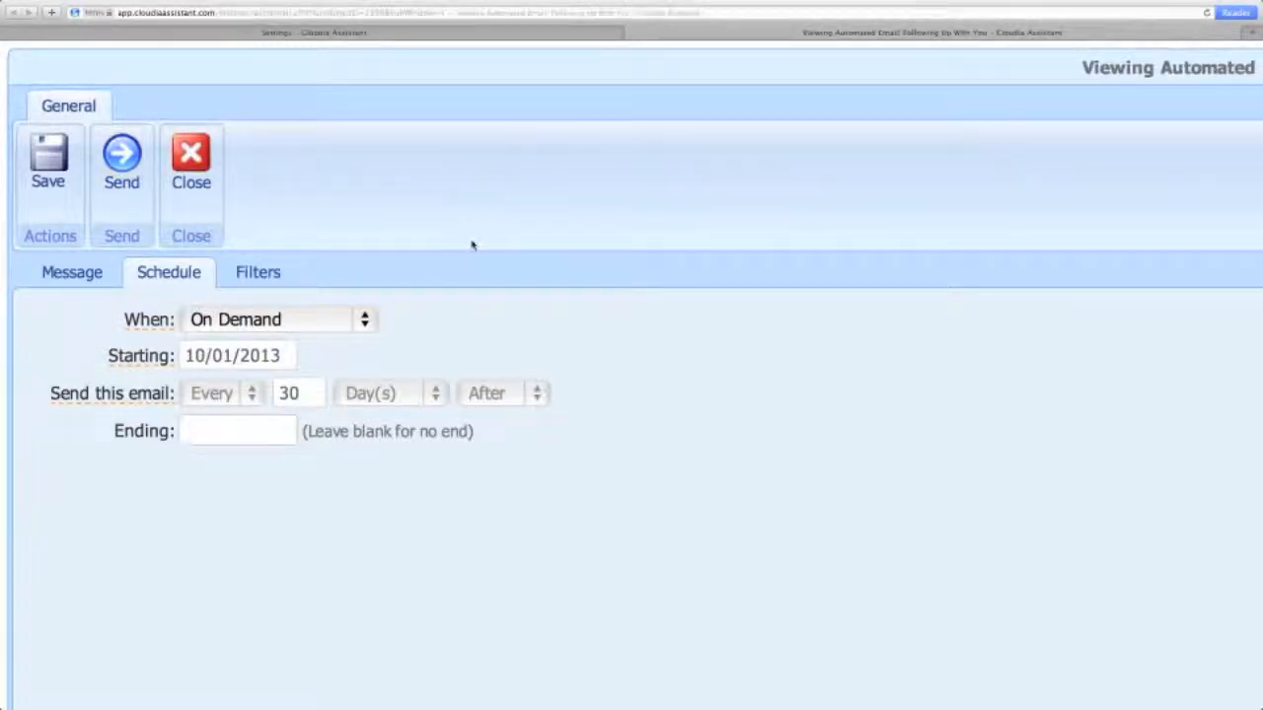
pyautogui.rightClick(521, 294)
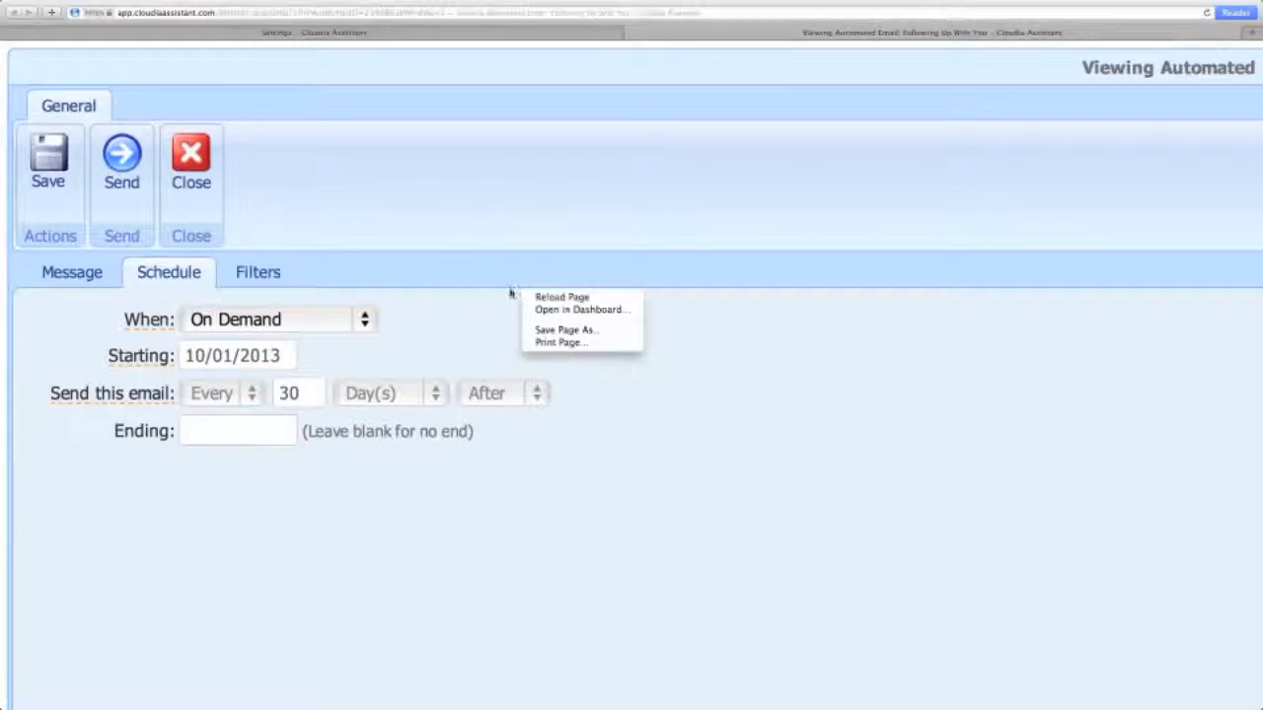
pyautogui.click(467, 293)
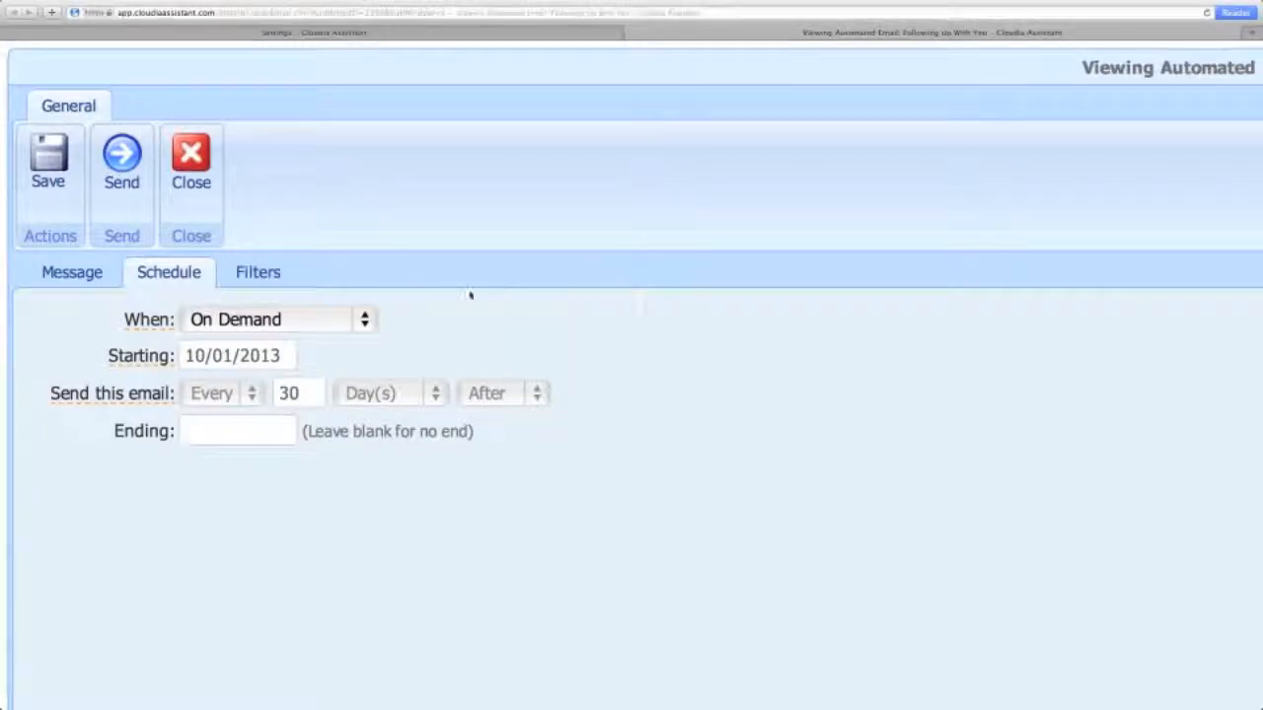
pyautogui.click(50, 168)
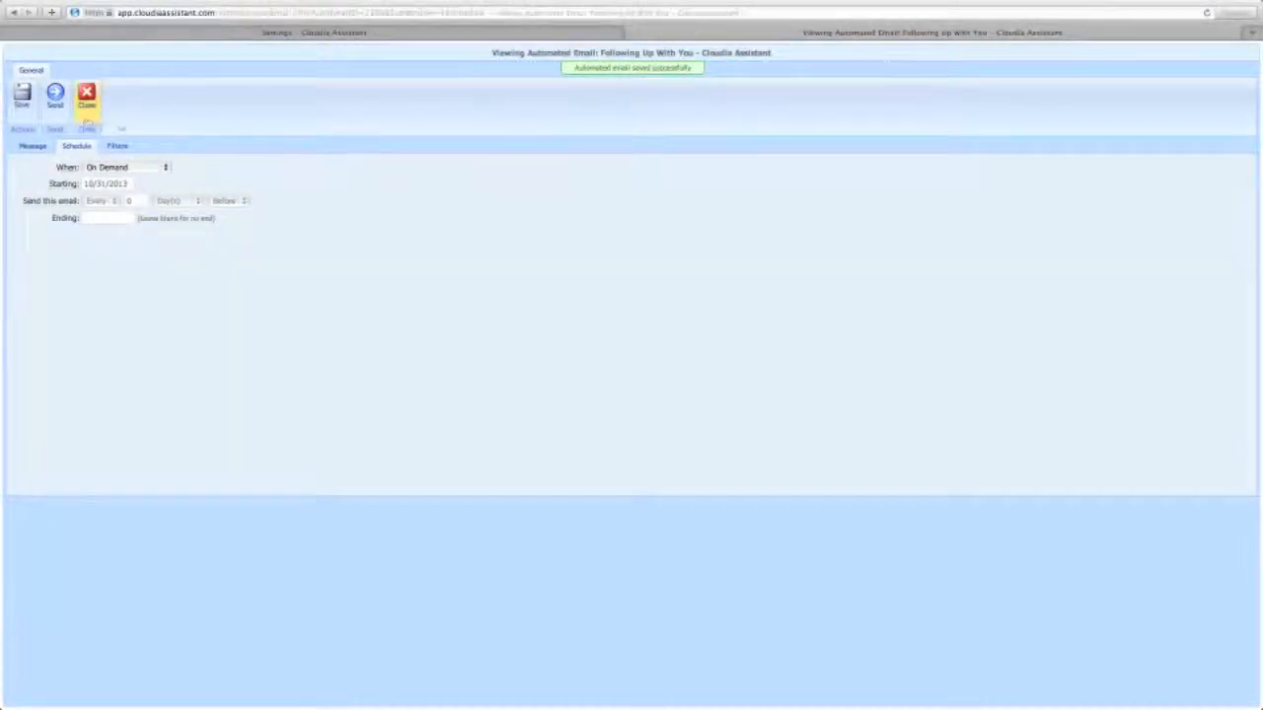
pyautogui.click(87, 95)
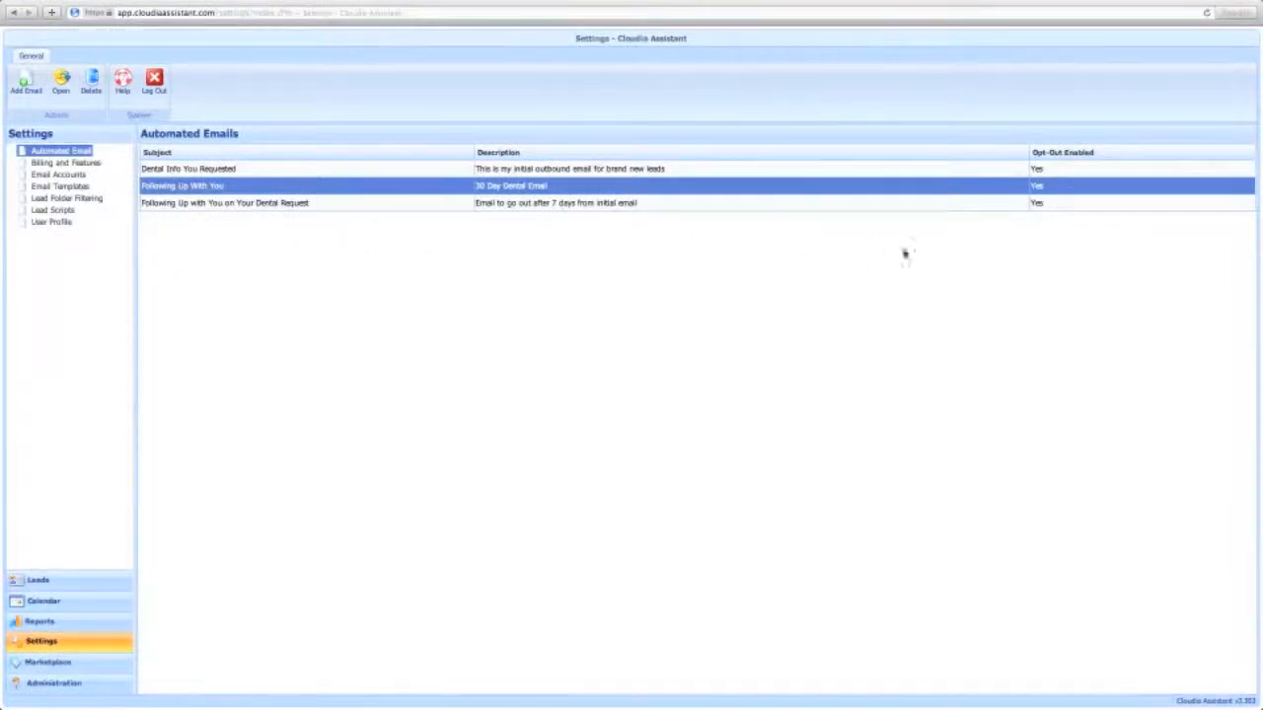
# Reopen the "Following Up With You" email, set its description to "Mass Email for Dental", and save and close it
pyautogui.doubleClick(504, 191)
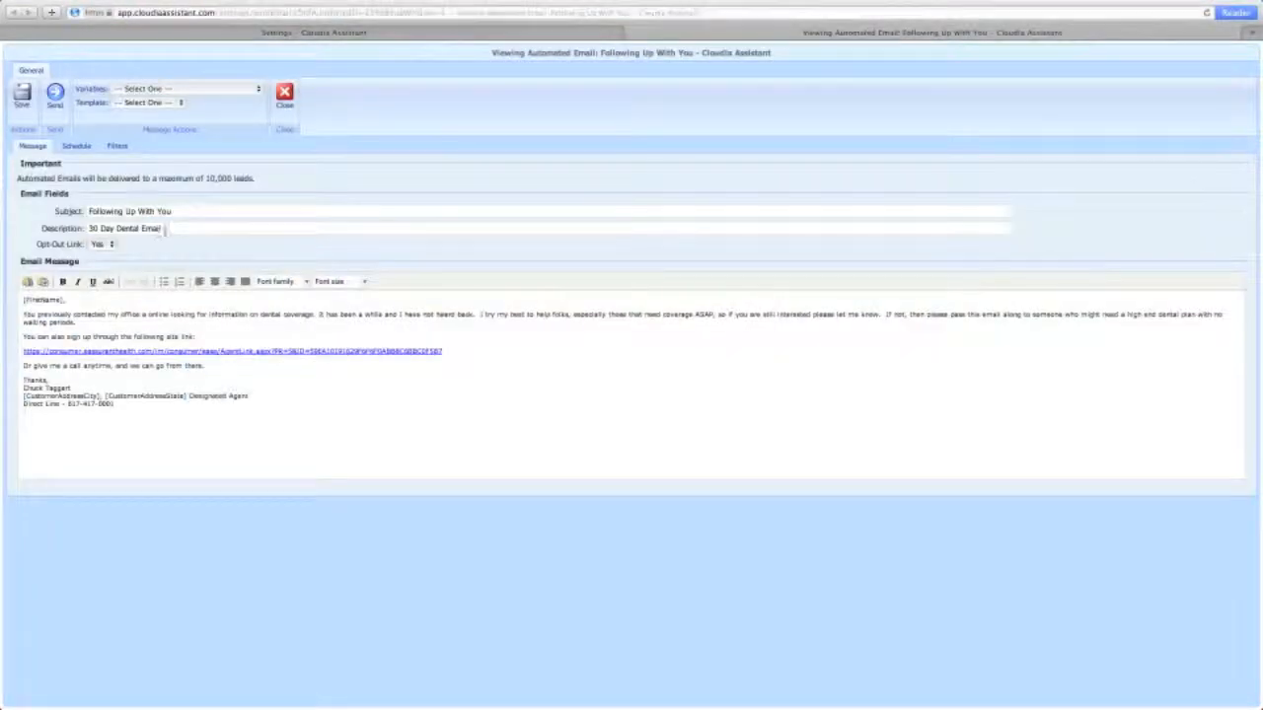
pyautogui.moveTo(175, 229); pyautogui.dragTo(89, 228)
pyautogui.write('Mail')
pyautogui.write(' Email for Den')
pyautogui.write('tal')
pyautogui.click(28, 103)
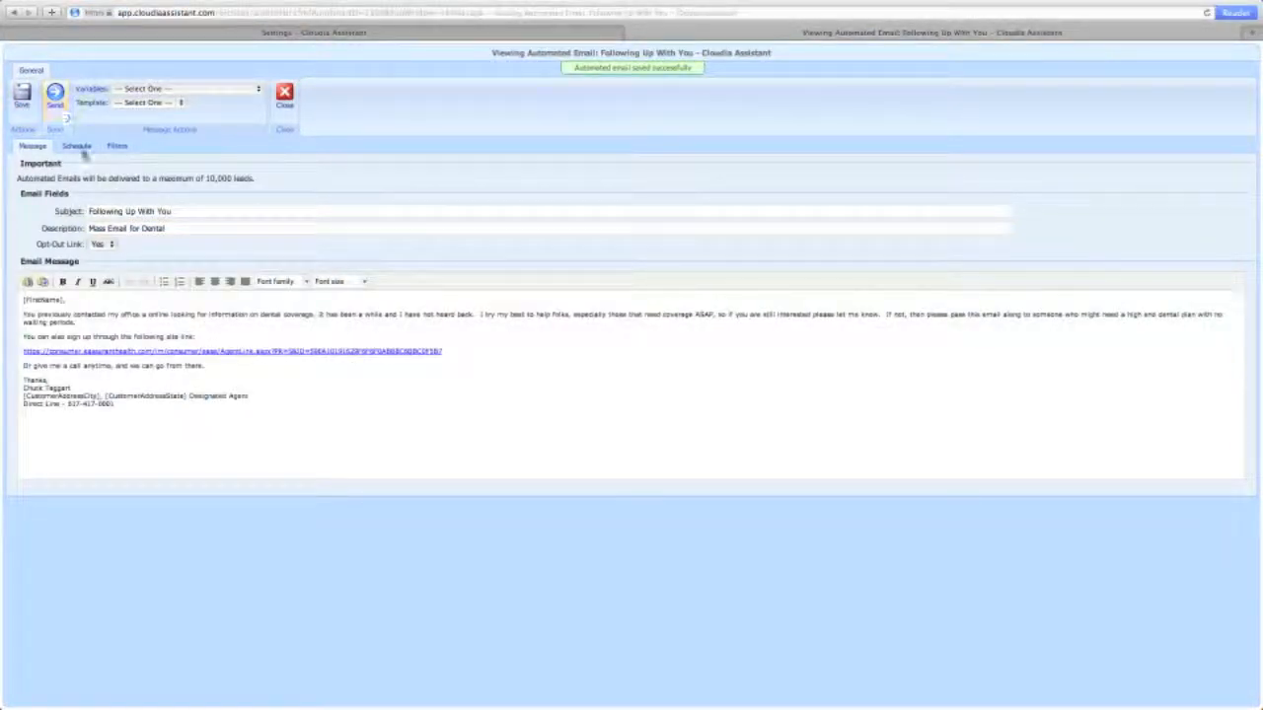
pyautogui.click(284, 93)
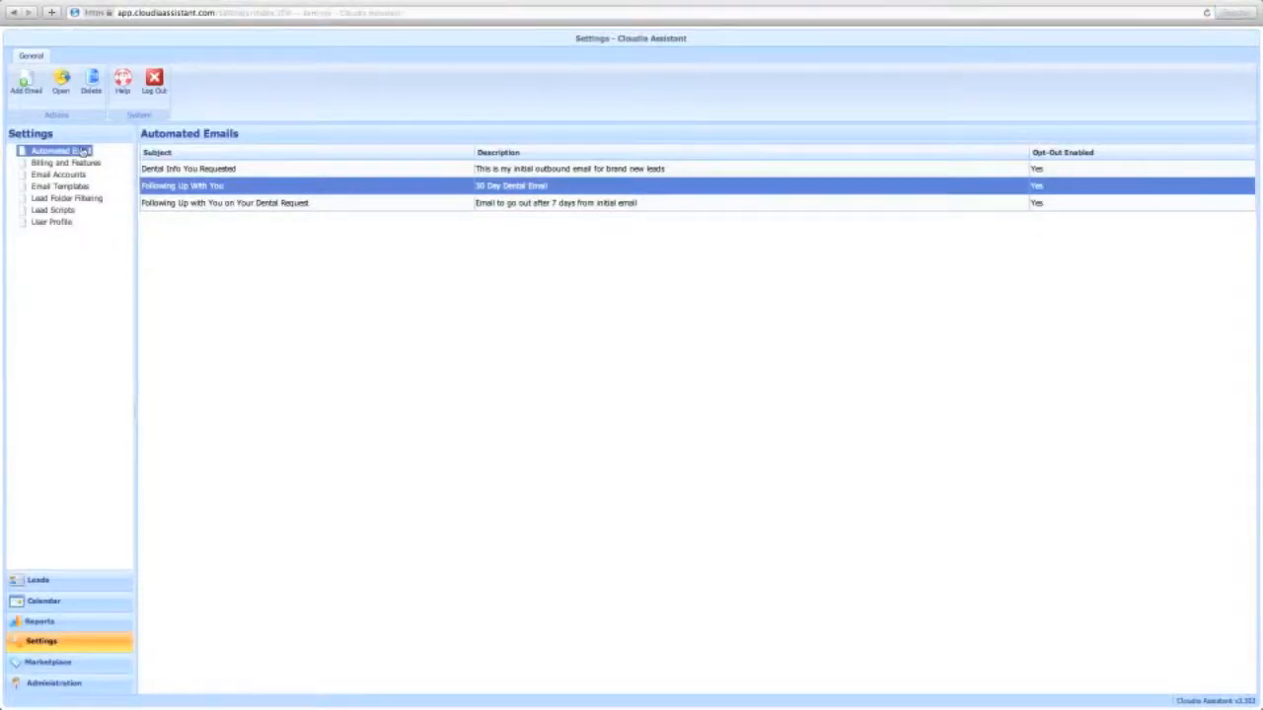
# Refresh the automated emails list, reopen the "Mass Email for Dental" email, check its schedule, and send it
pyautogui.click(85, 151)
pyautogui.click(502, 188)
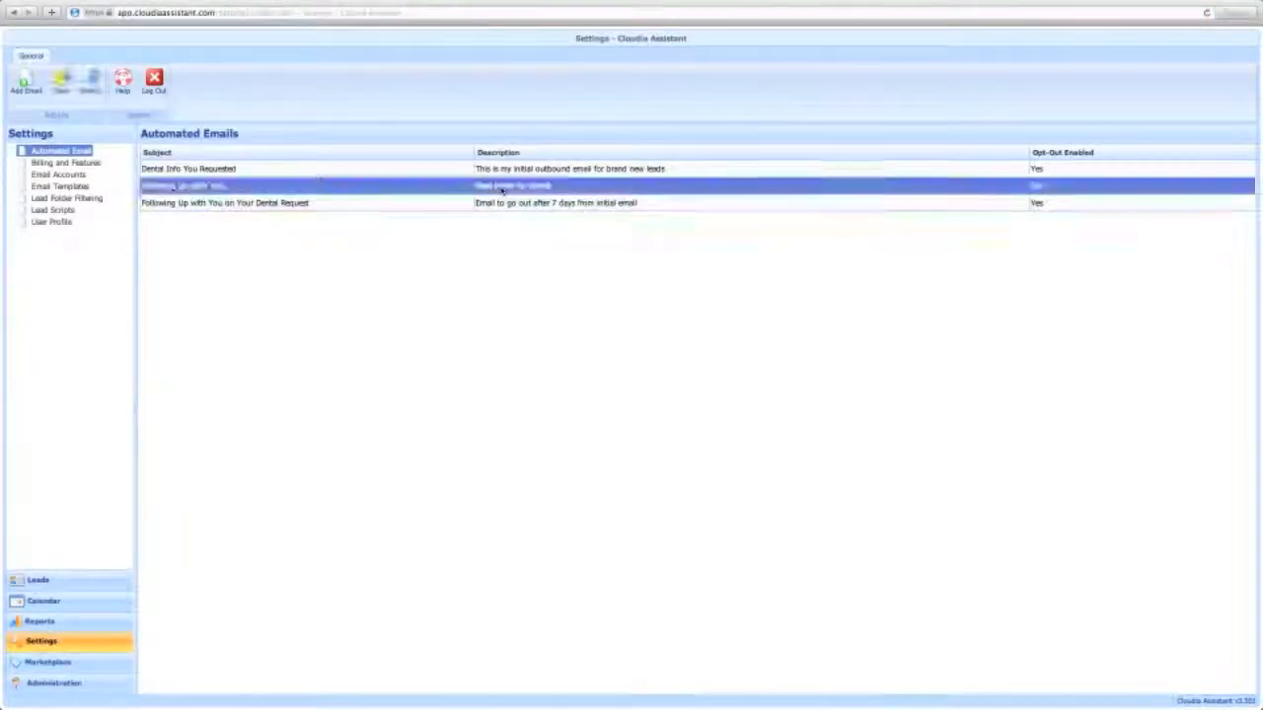
pyautogui.doubleClick(501, 187)
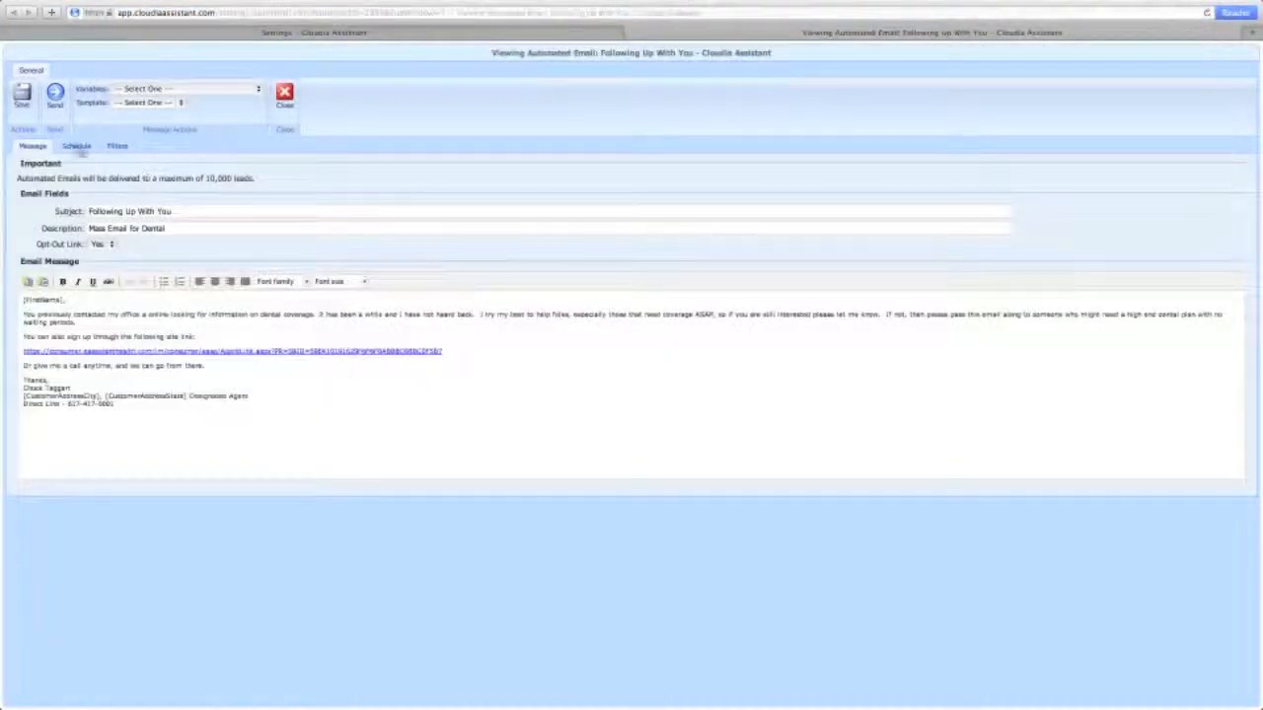
pyautogui.click(76, 146)
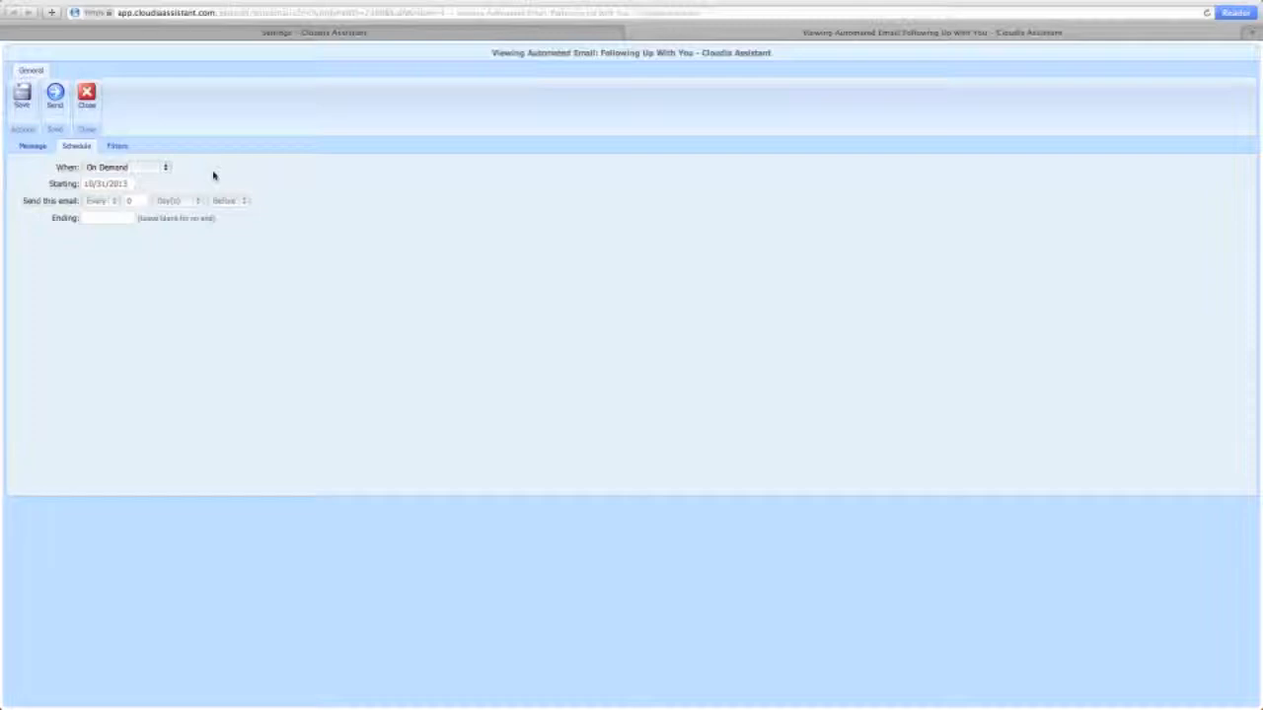
pyautogui.click(56, 102)
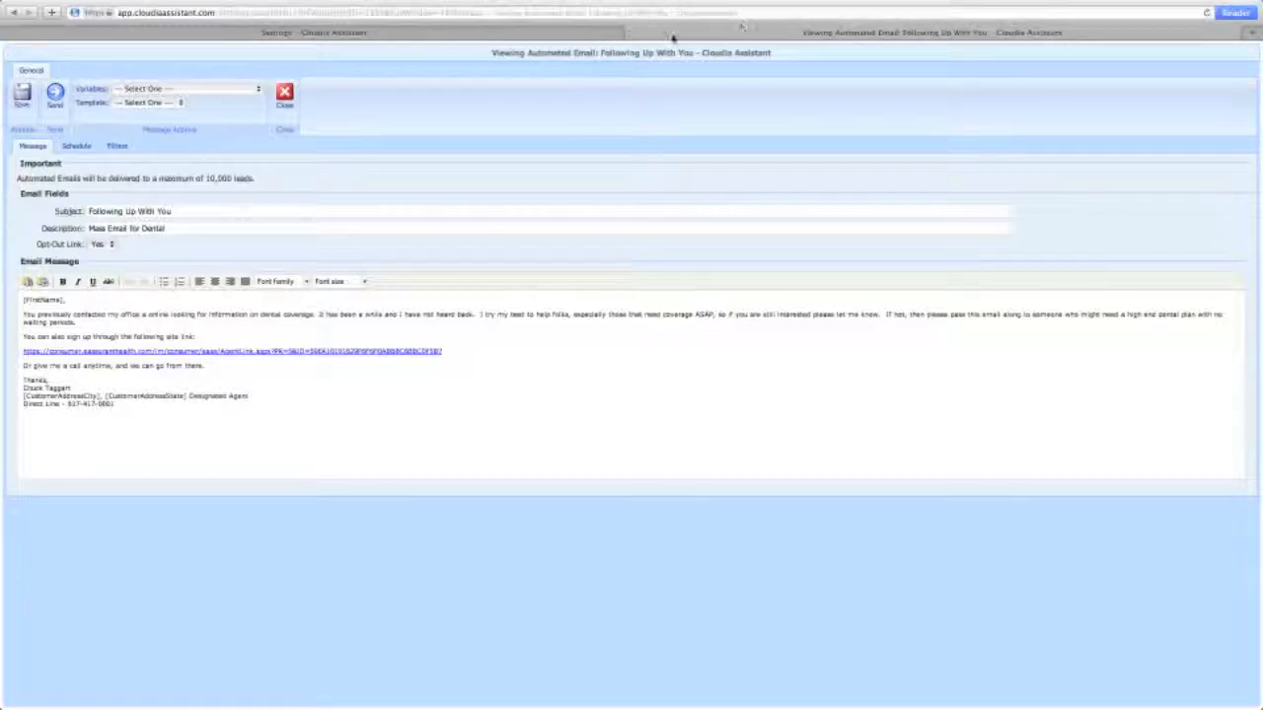
# Return to the leads area and view the Unsent email folder
pyautogui.click(634, 32)
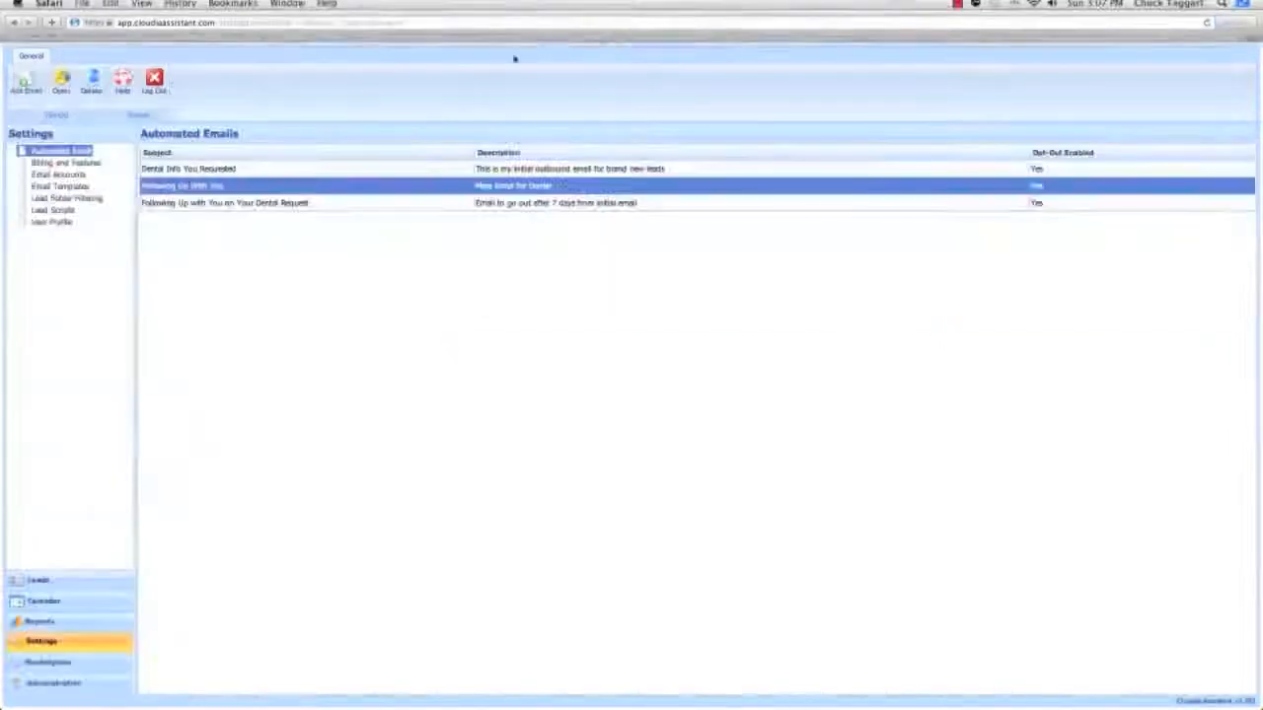
pyautogui.click(85, 582)
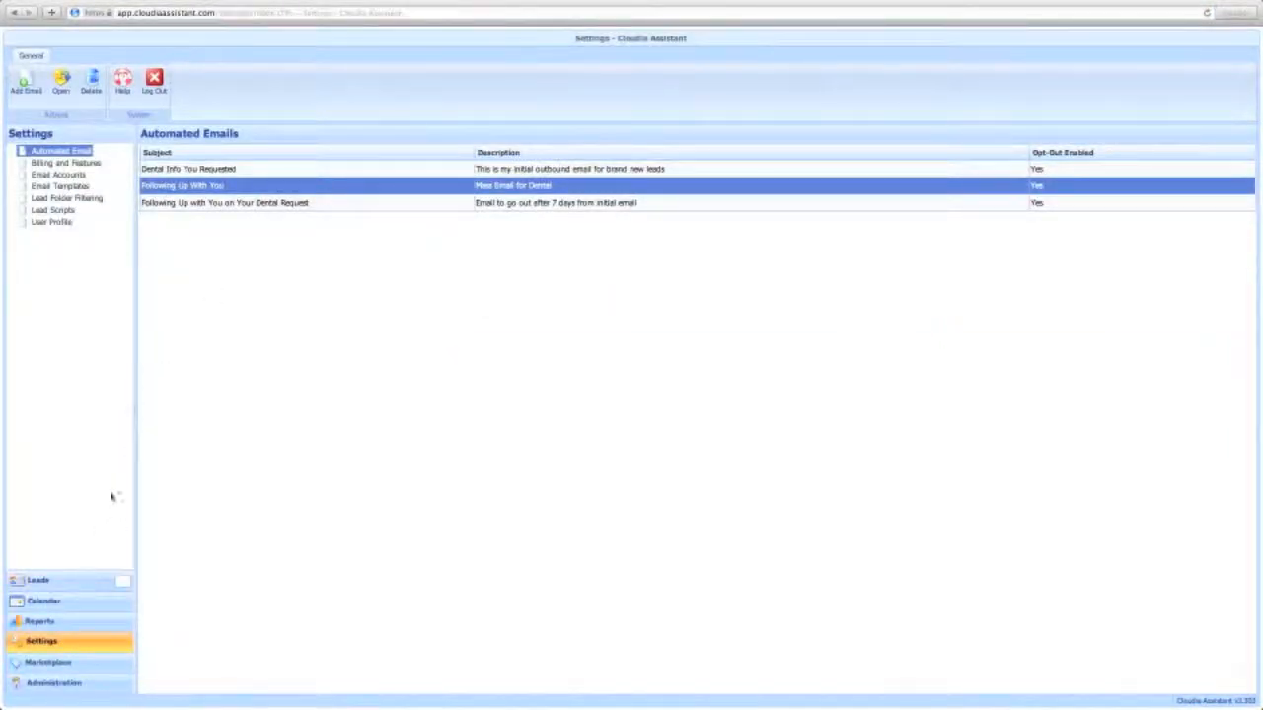
pyautogui.click(56, 295)
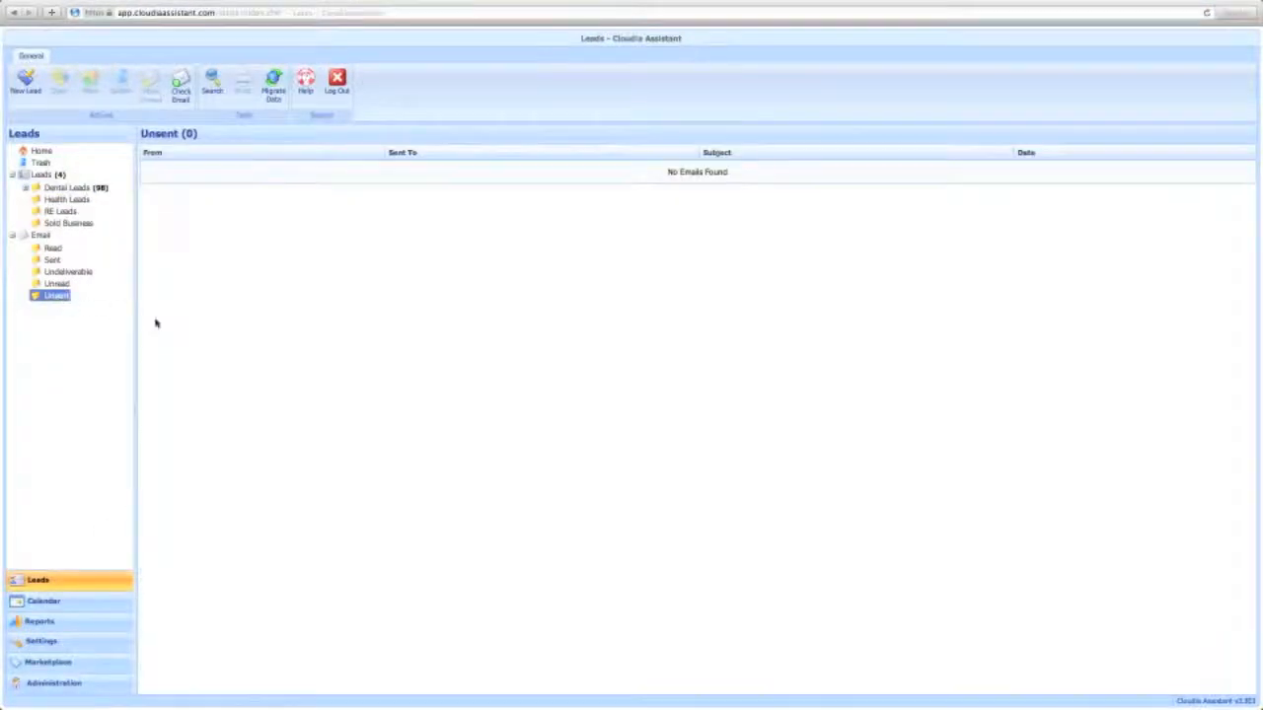